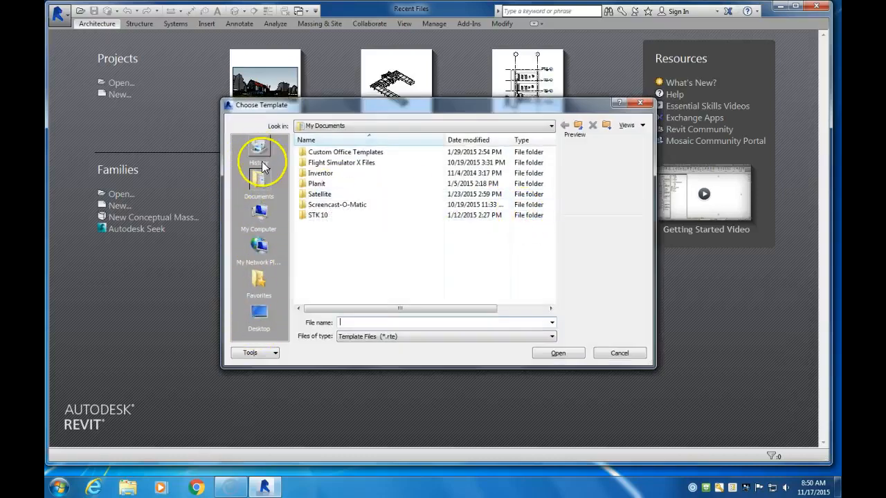
Browse from the desktop to the Libraries folder of RVT 2015 and add its US Imperial folder to the places shortcuts
{"action": "left_click", "coordinate": [262, 320]}
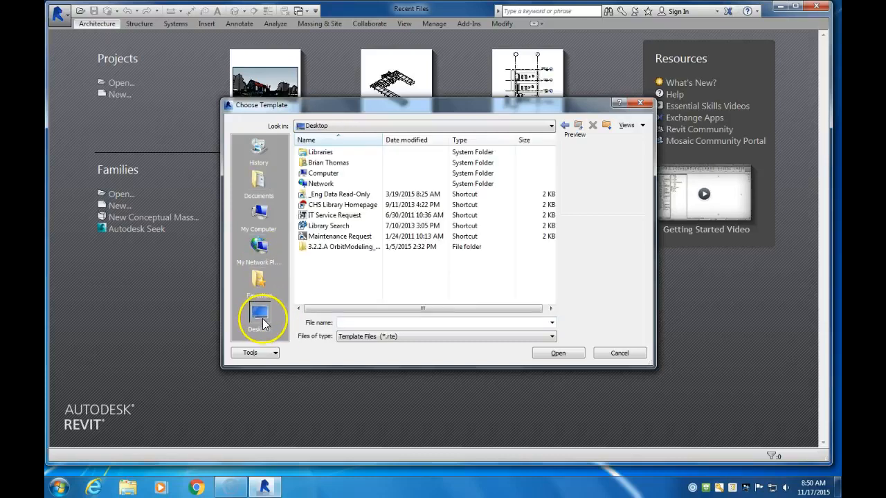
{"action": "double_click", "coordinate": [329, 193]}
{"action": "double_click", "coordinate": [326, 164]}
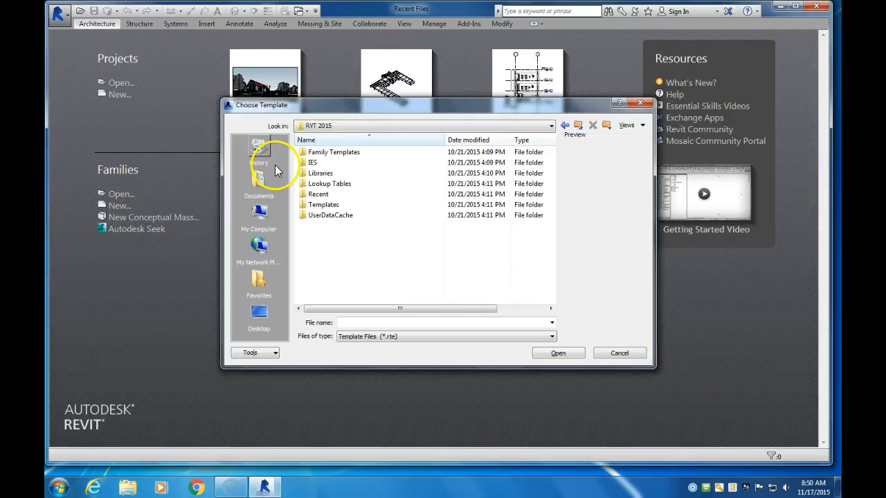
{"action": "double_click", "coordinate": [320, 174]}
{"action": "left_click_drag", "start_coordinate": [323, 153], "coordinate": [264, 143]}
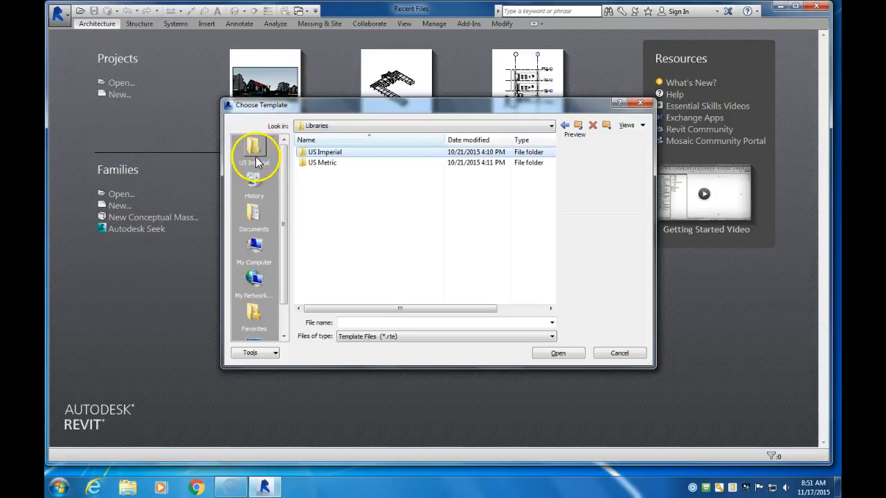
{"action": "double_click", "coordinate": [319, 154]}
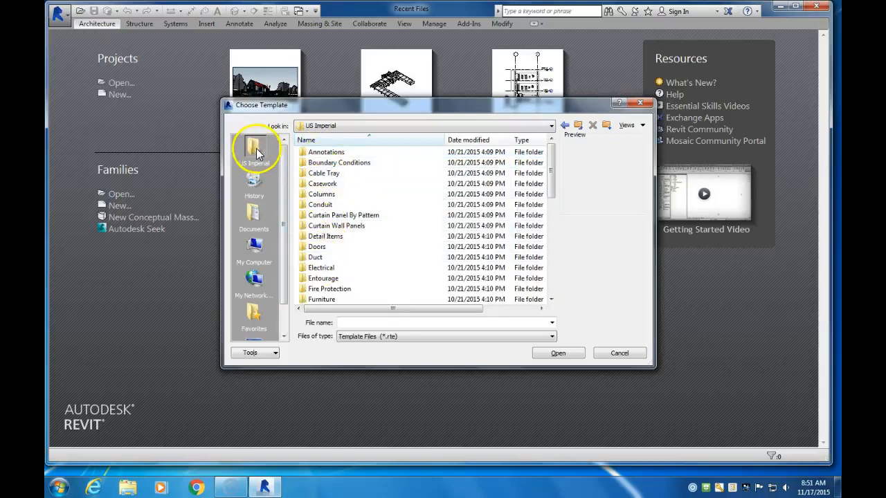
{"action": "left_click", "coordinate": [565, 125]}
{"action": "left_click", "coordinate": [563, 125]}
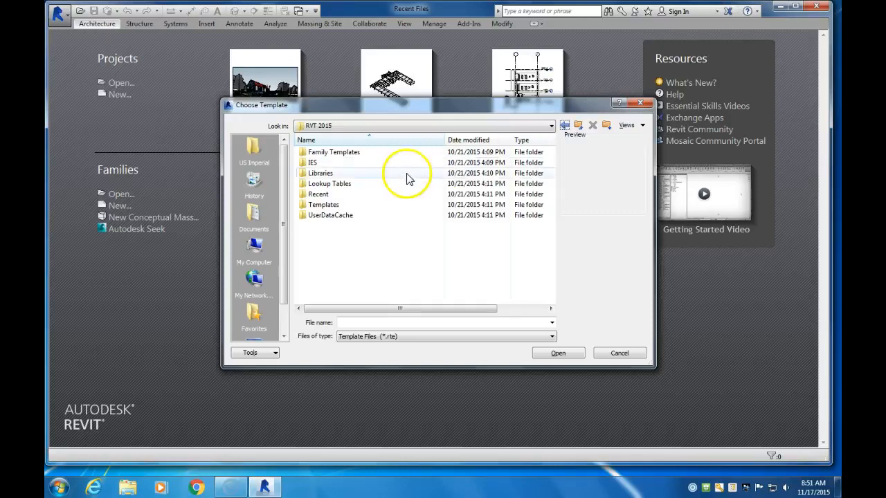
Create a new project from the Residential-Default template in the US Imperial folder under Templates
{"action": "double_click", "coordinate": [323, 205]}
{"action": "left_click", "coordinate": [328, 155]}
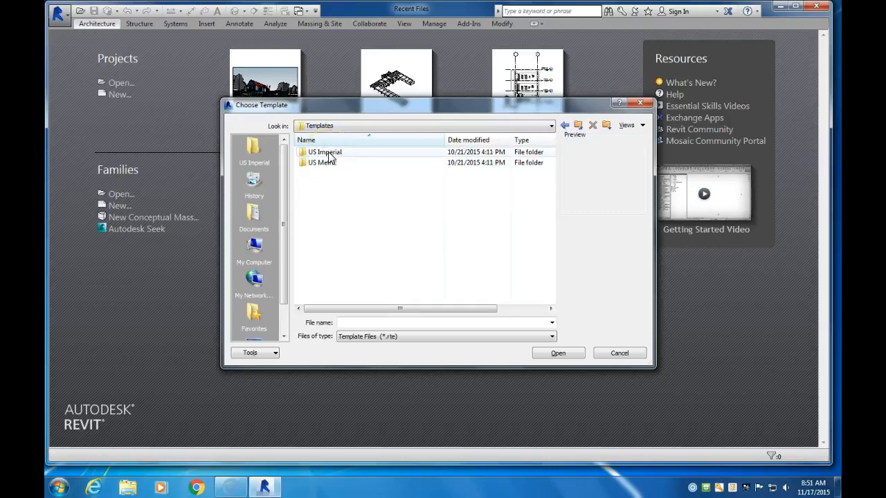
{"action": "double_click", "coordinate": [328, 155]}
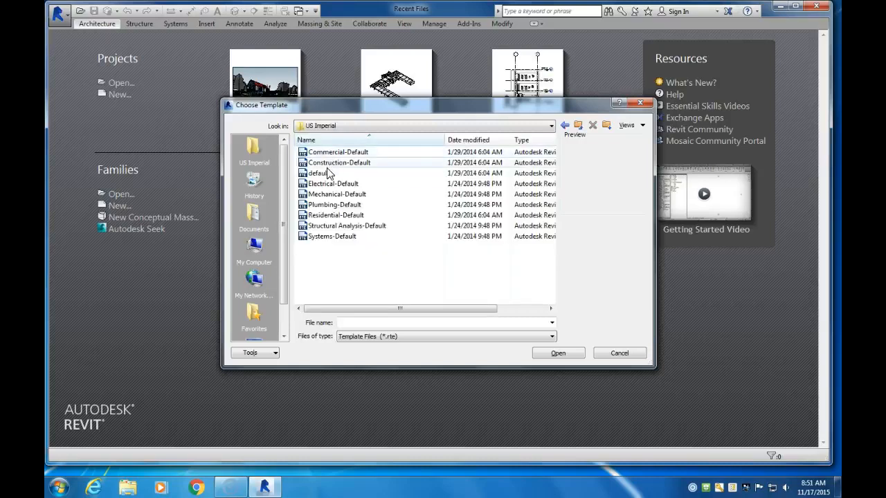
{"action": "left_click", "coordinate": [338, 218]}
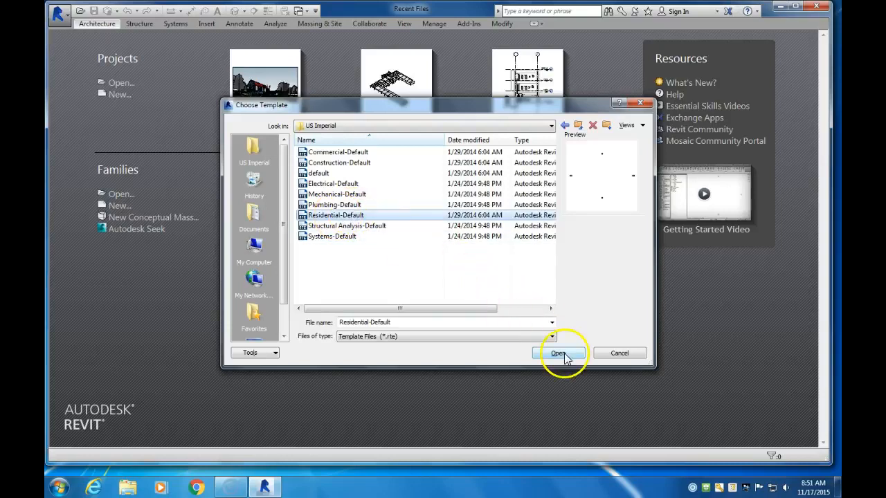
{"action": "left_click", "coordinate": [558, 354]}
{"action": "left_click", "coordinate": [411, 276]}
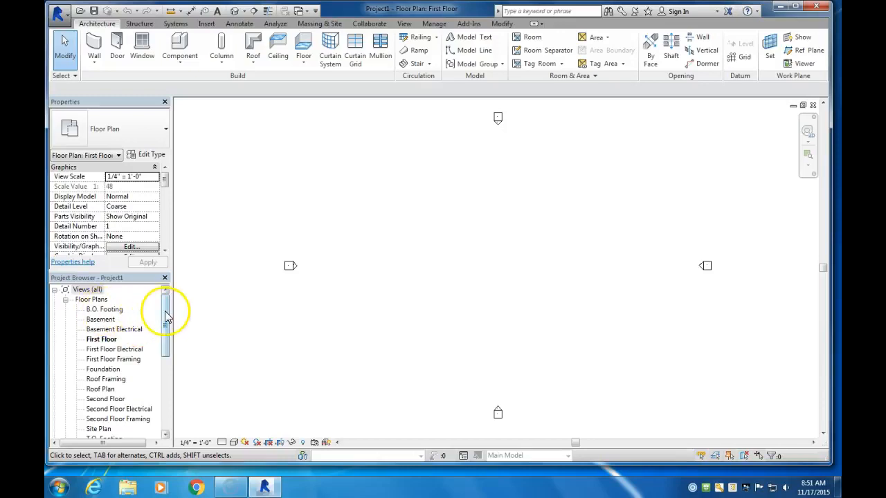
Rename the Basement floor plan view as Crawlspace, including its corresponding level and views
{"action": "left_click", "coordinate": [101, 320]}
{"action": "right_click", "coordinate": [101, 320]}
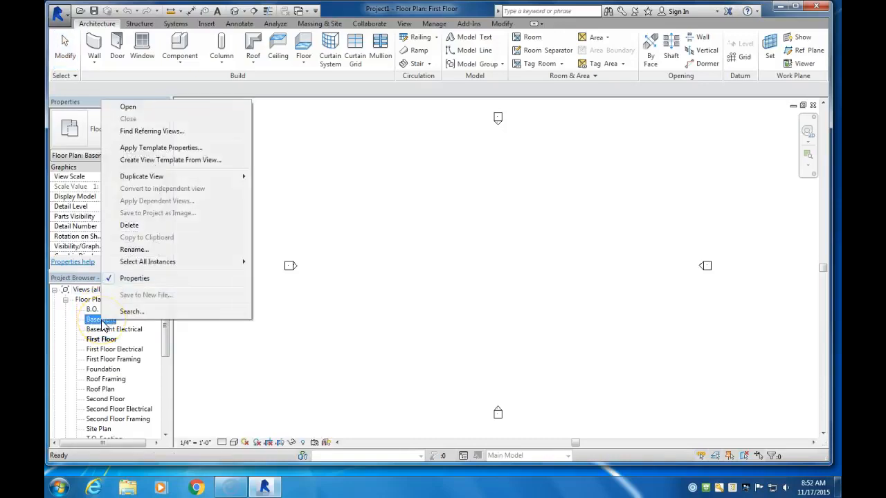
{"action": "left_click", "coordinate": [135, 250]}
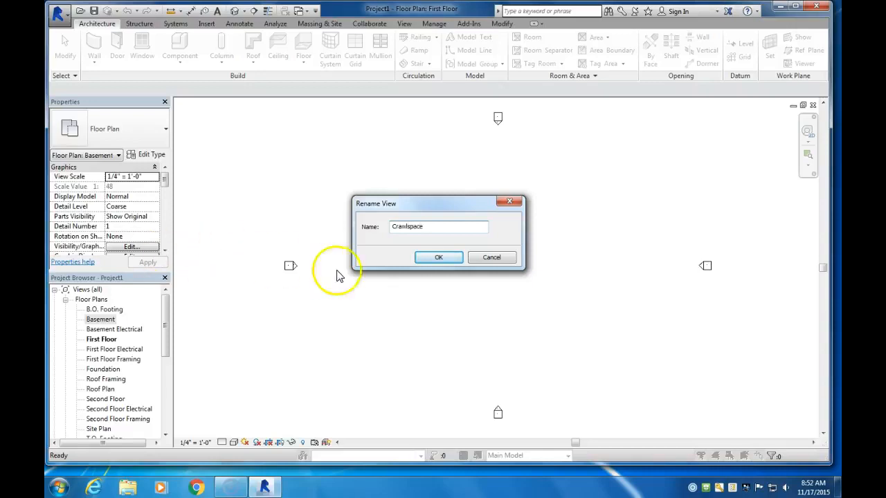
{"action": "left_click", "coordinate": [438, 259]}
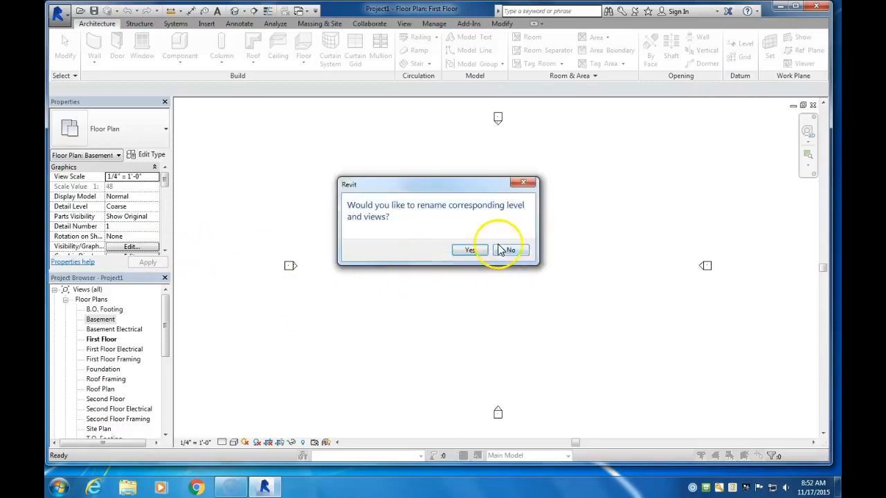
{"action": "left_click", "coordinate": [472, 250]}
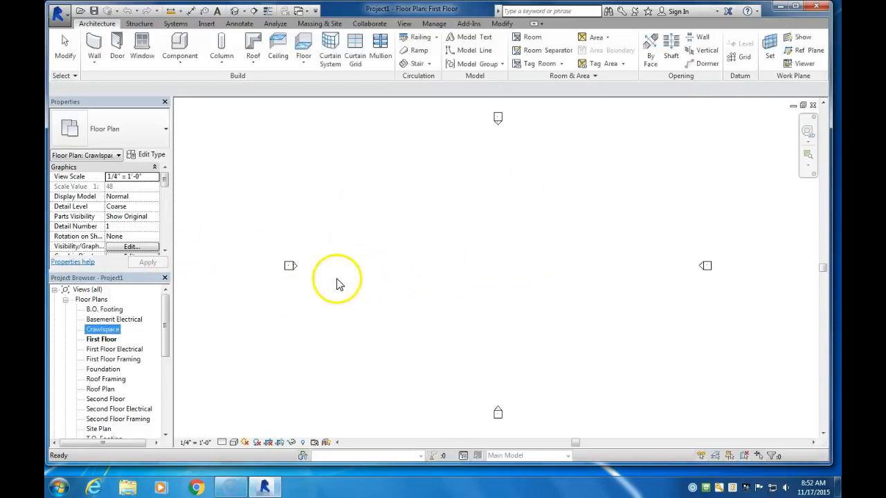
Delete the Basement Electrical, First Floor Electrical, First Floor Framing and Roof Framing floor plan views
{"action": "right_click", "coordinate": [117, 322]}
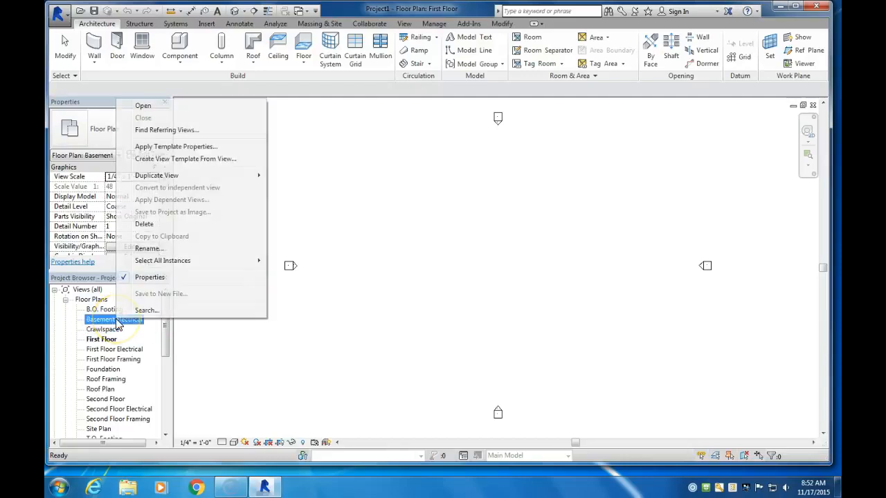
{"action": "left_click", "coordinate": [155, 227]}
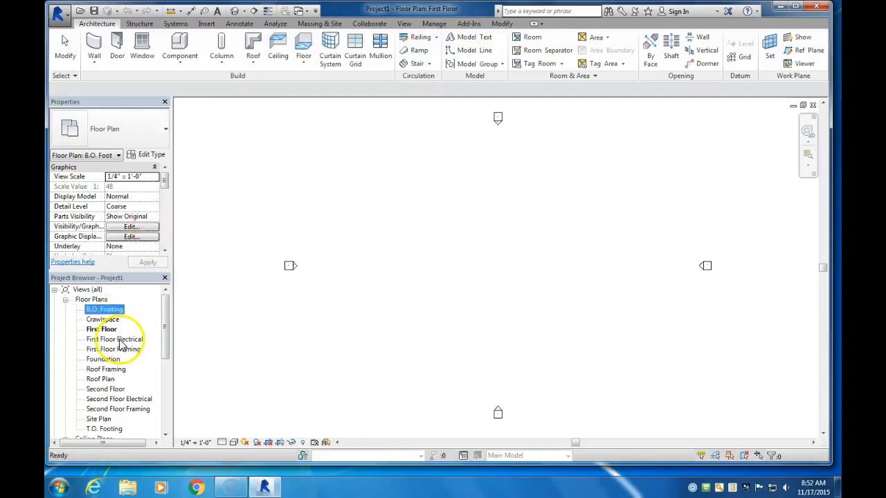
{"action": "right_click", "coordinate": [117, 340]}
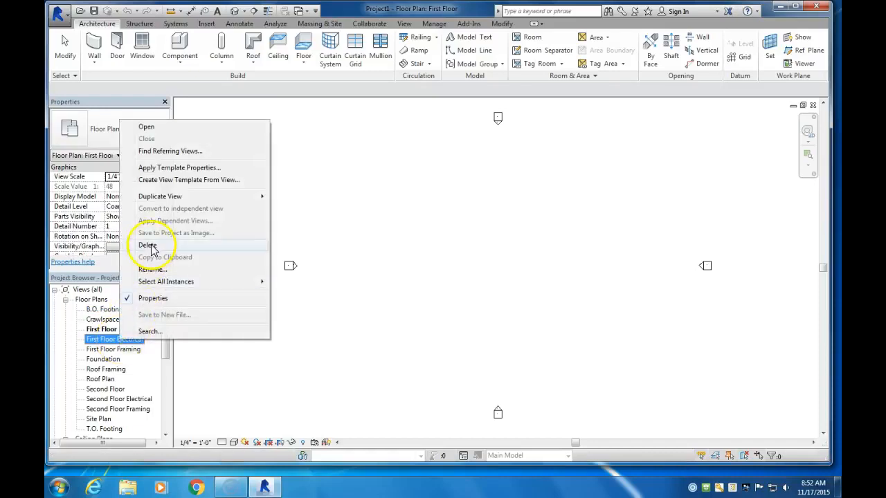
{"action": "left_click", "coordinate": [148, 246]}
{"action": "right_click", "coordinate": [118, 339]}
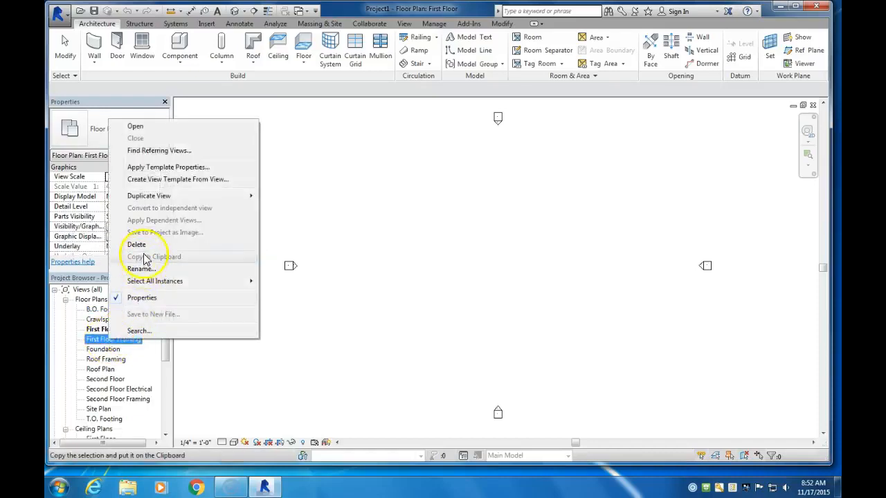
{"action": "left_click", "coordinate": [145, 247]}
{"action": "left_click", "coordinate": [113, 342]}
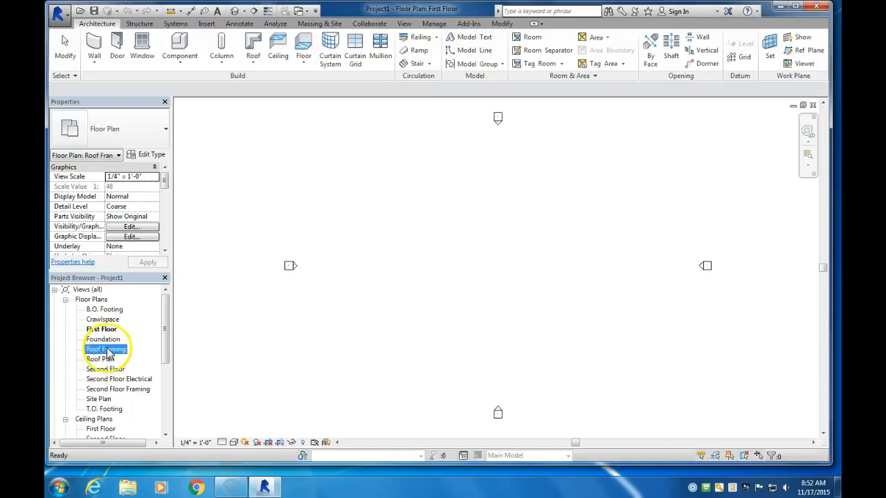
{"action": "right_click", "coordinate": [107, 351]}
{"action": "left_click", "coordinate": [136, 254]}
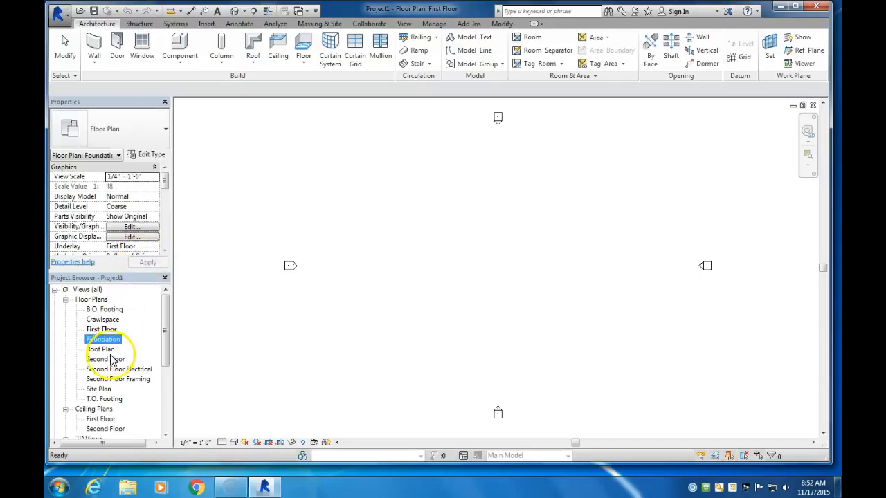
Delete the Second Floor, Second Floor Electrical, Second Floor Framing and Site Plan floor plan views
{"action": "right_click", "coordinate": [108, 360]}
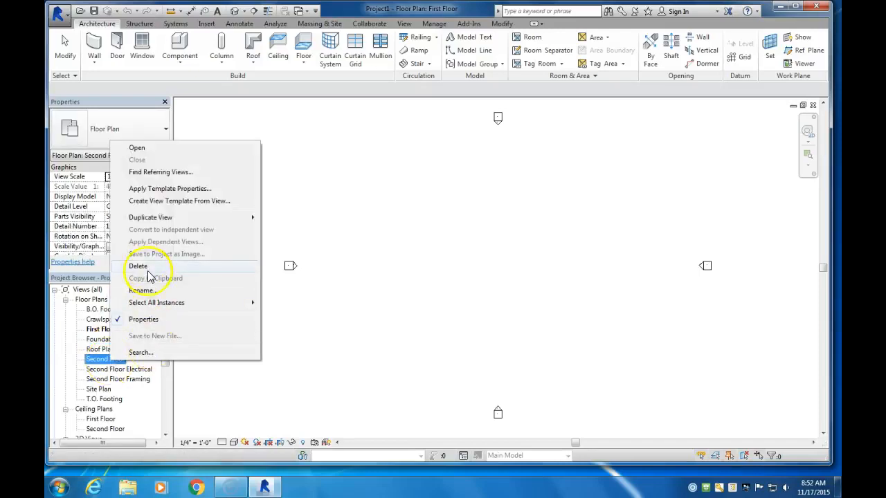
{"action": "left_click", "coordinate": [138, 267]}
{"action": "right_click", "coordinate": [119, 359]}
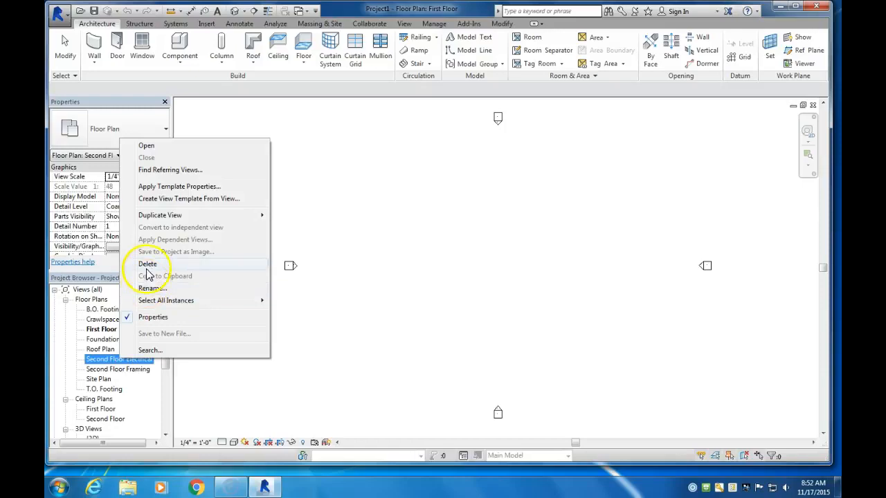
{"action": "left_click", "coordinate": [142, 263]}
{"action": "right_click", "coordinate": [114, 359]}
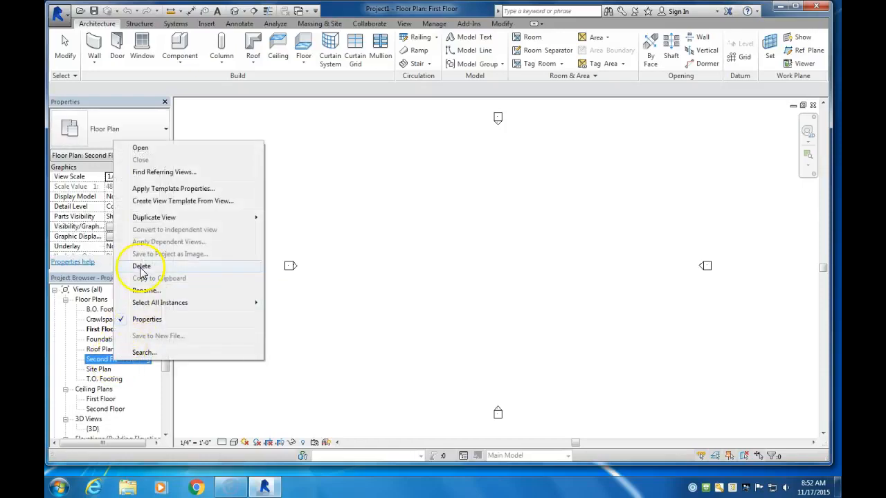
{"action": "left_click", "coordinate": [137, 267]}
{"action": "left_click", "coordinate": [100, 359]}
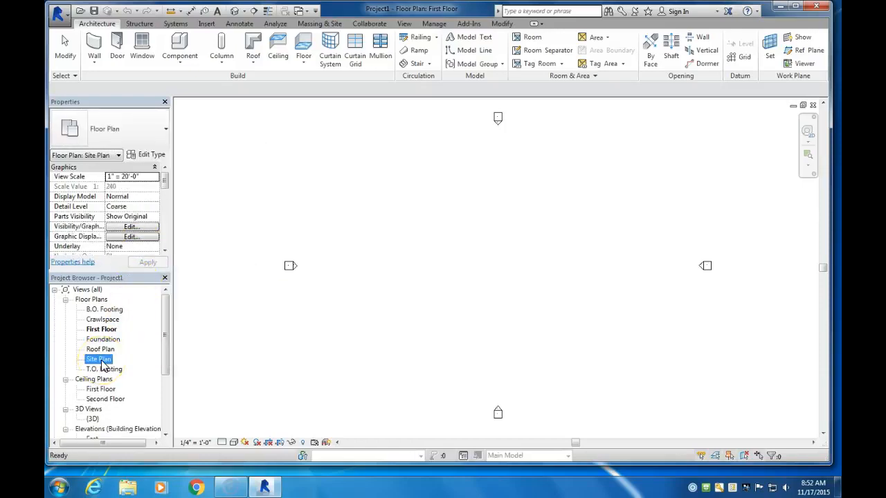
{"action": "right_click", "coordinate": [101, 361]}
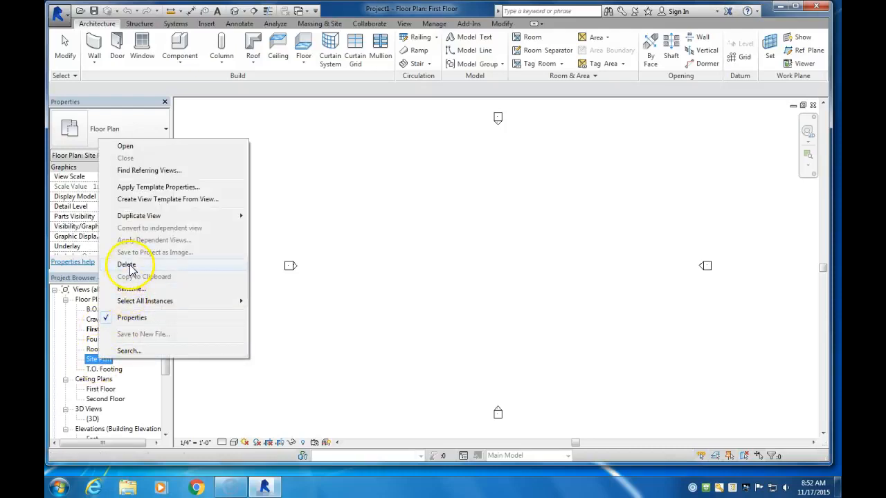
{"action": "left_click", "coordinate": [127, 265]}
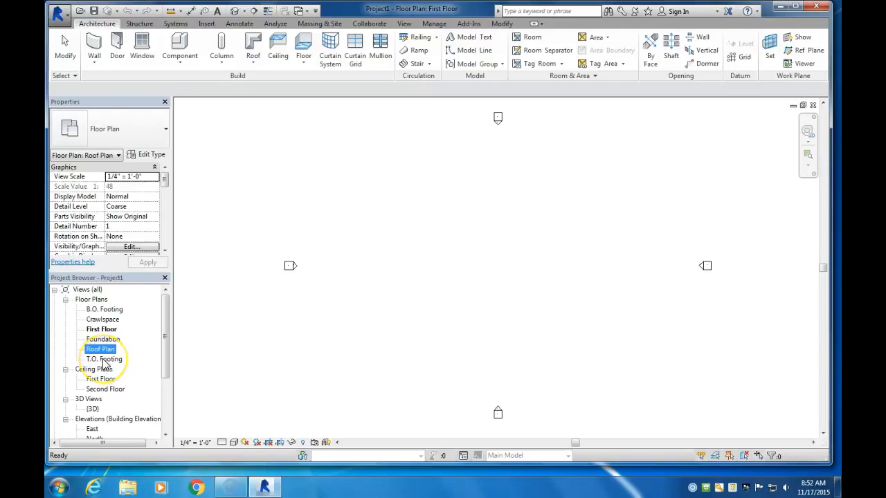
Delete the Second Floor ceiling plan and select the First Floor floor plan
{"action": "right_click", "coordinate": [98, 389]}
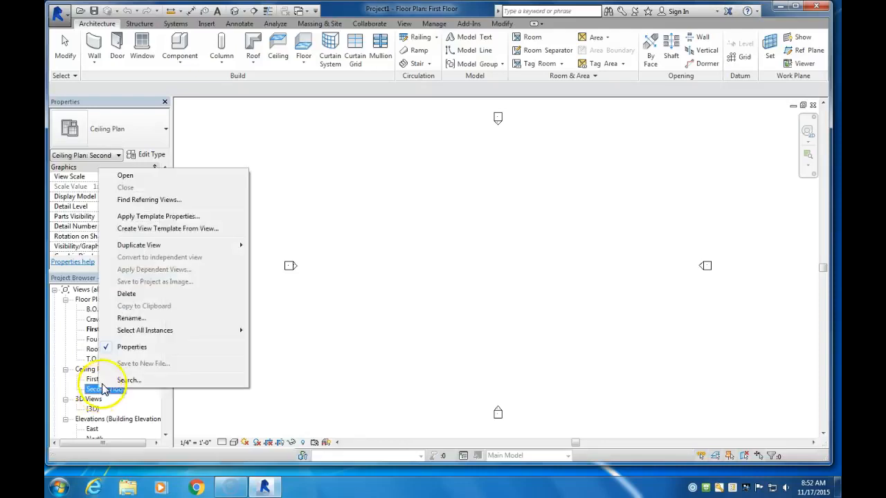
{"action": "left_click", "coordinate": [125, 295]}
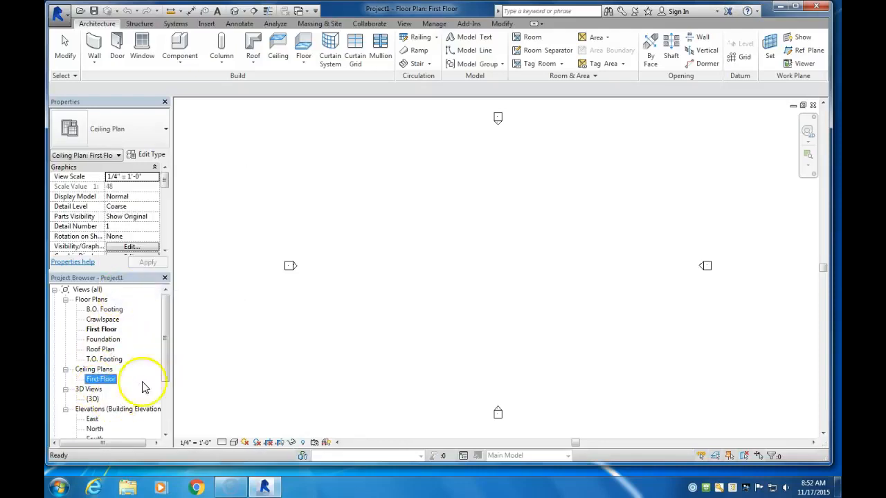
{"action": "left_click", "coordinate": [101, 330]}
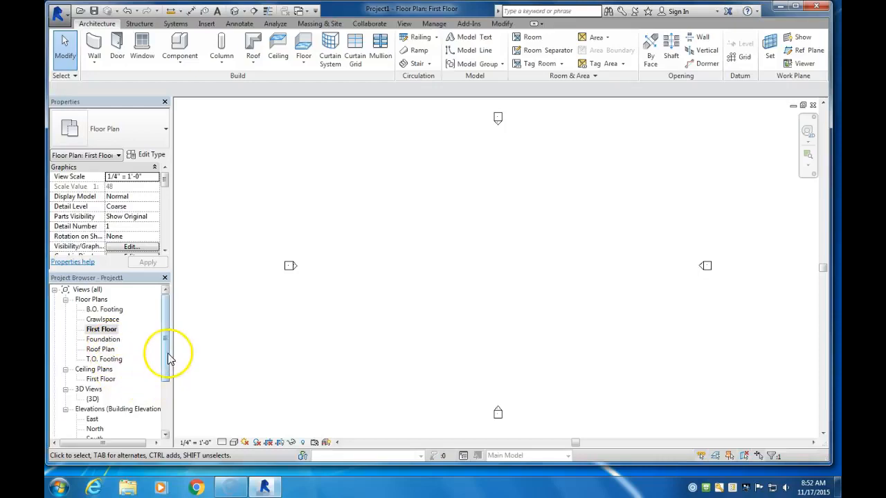
Delete the Second Floor level in the North elevation and reopen the First Floor floor plan
{"action": "left_click_drag", "start_coordinate": [166, 353], "coordinate": [166, 368]}
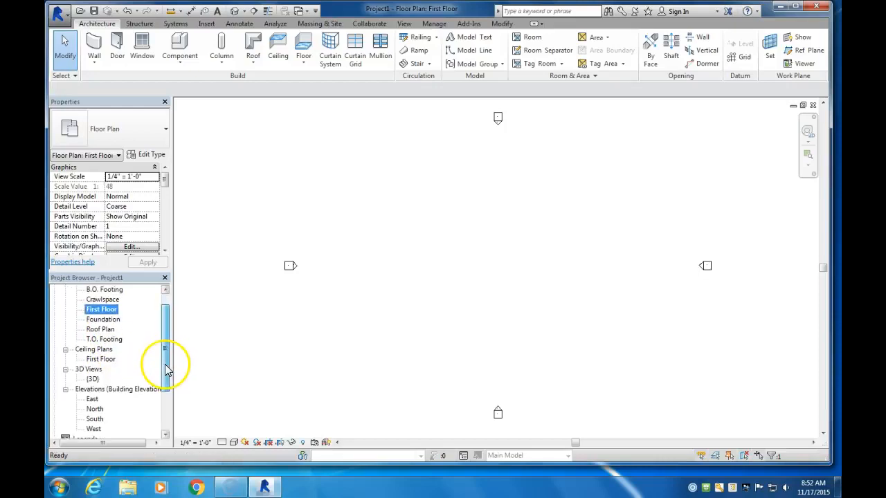
{"action": "double_click", "coordinate": [94, 408]}
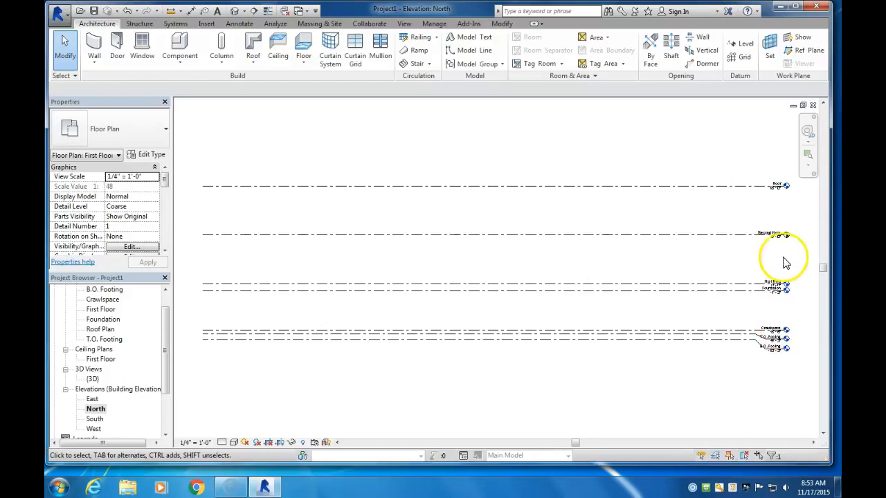
{"action": "scroll", "coordinate": [783, 259], "scroll_direction": "up", "scroll_amount": 4}
{"action": "middle_click_drag", "start_coordinate": [783, 258], "coordinate": [696, 247]}
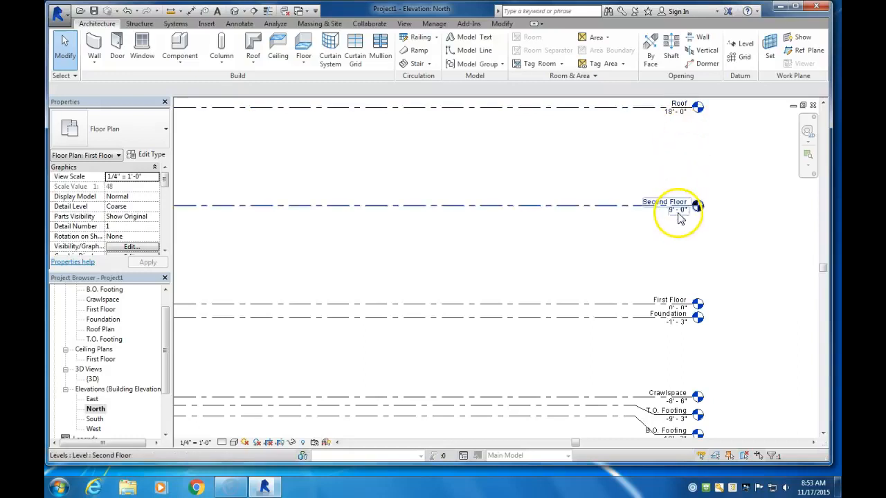
{"action": "right_click", "coordinate": [625, 209]}
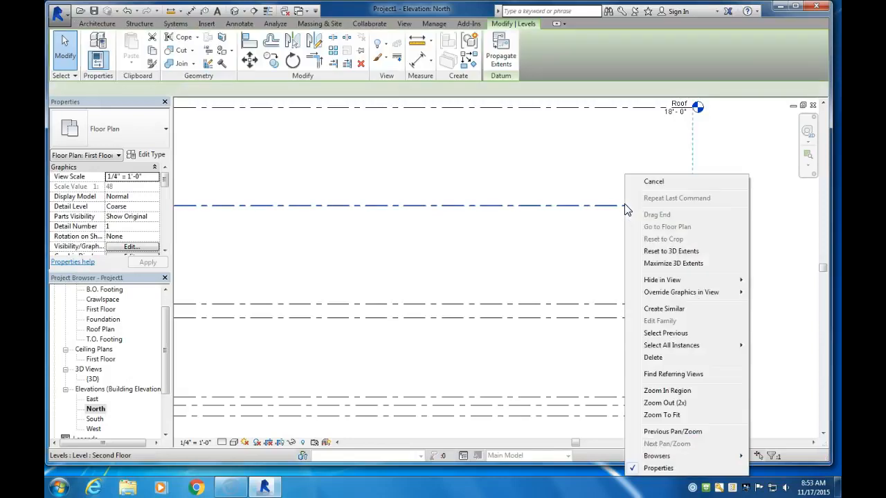
{"action": "left_click", "coordinate": [667, 357]}
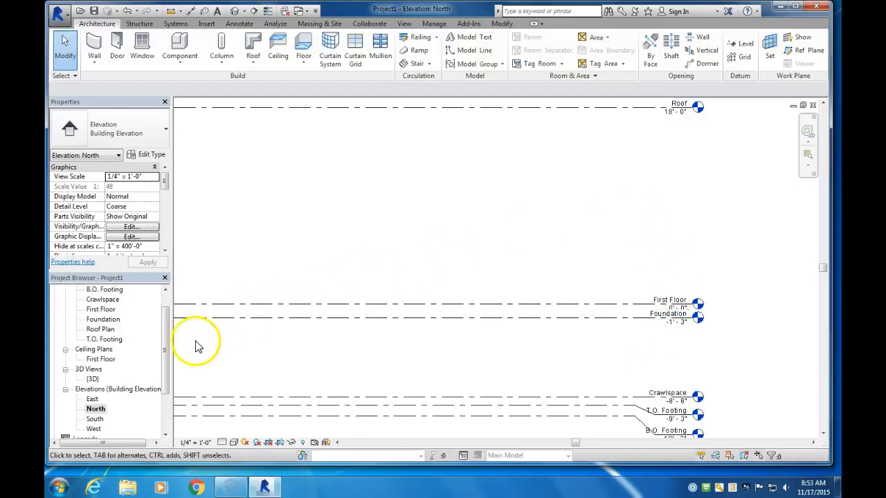
{"action": "left_click_drag", "start_coordinate": [166, 352], "coordinate": [166, 332]}
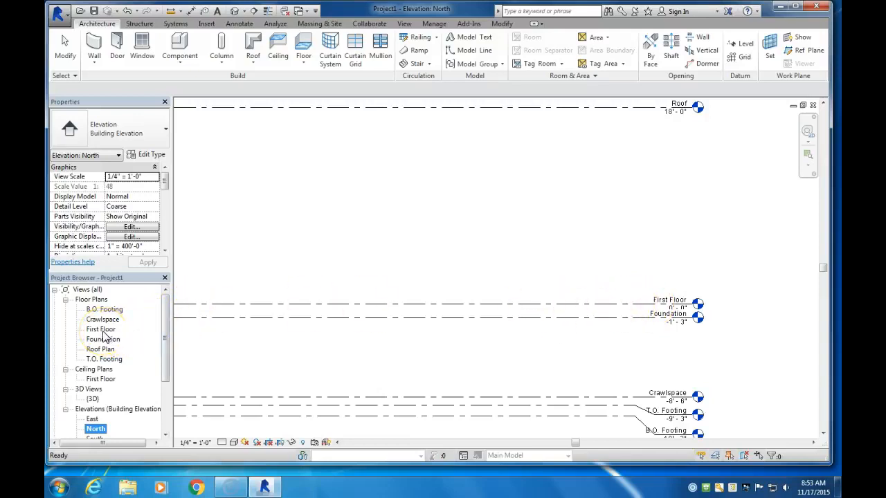
{"action": "double_click", "coordinate": [101, 330]}
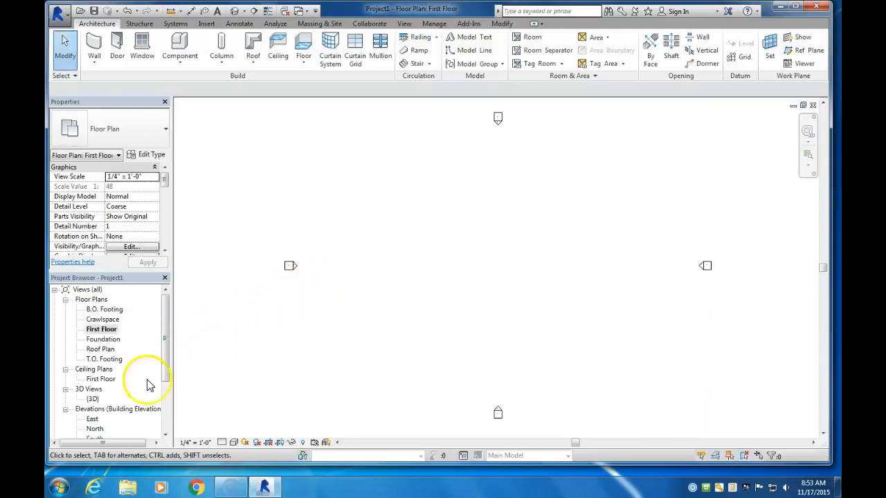
Start a wall in the First Floor plan with type Exterior - Wood Siding on Wood Stud and a 9' unconnected height
{"action": "double_click", "coordinate": [92, 419]}
{"action": "double_click", "coordinate": [98, 329]}
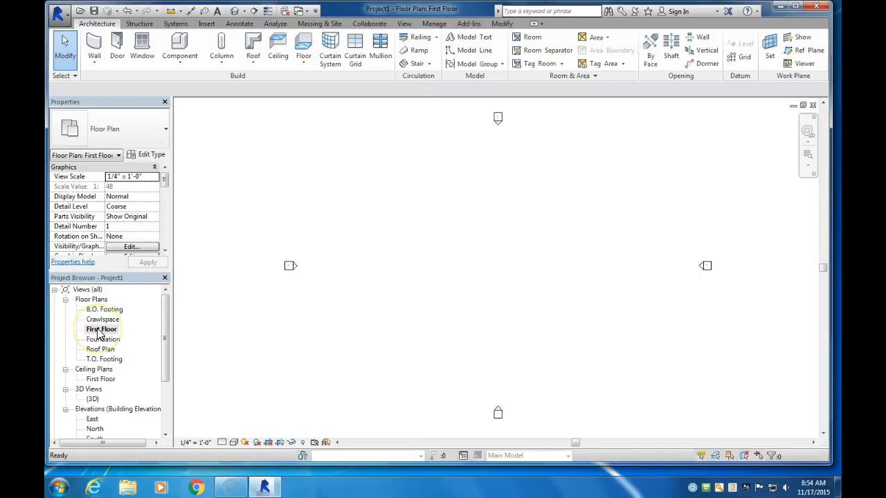
{"action": "left_click", "coordinate": [94, 45]}
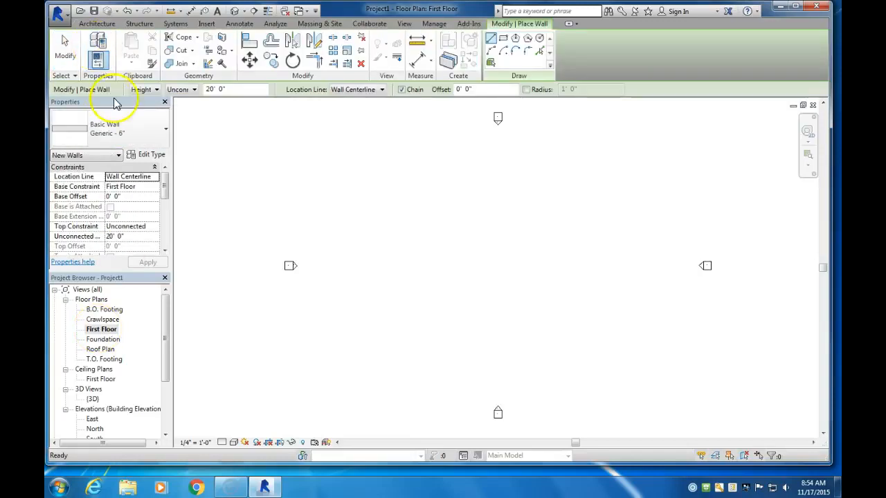
{"action": "left_click", "coordinate": [164, 132]}
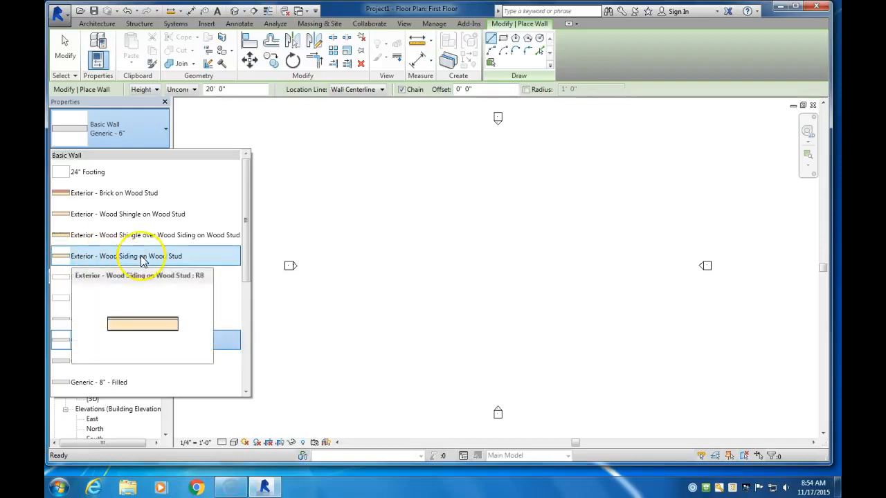
{"action": "left_click", "coordinate": [144, 259]}
{"action": "left_click", "coordinate": [116, 235]}
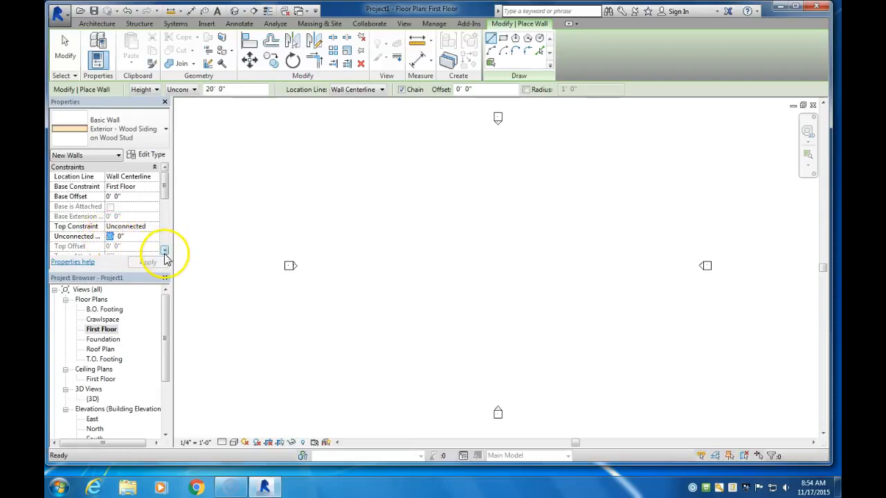
{"action": "double_click", "coordinate": [110, 236]}
{"action": "type", "text": "9"}
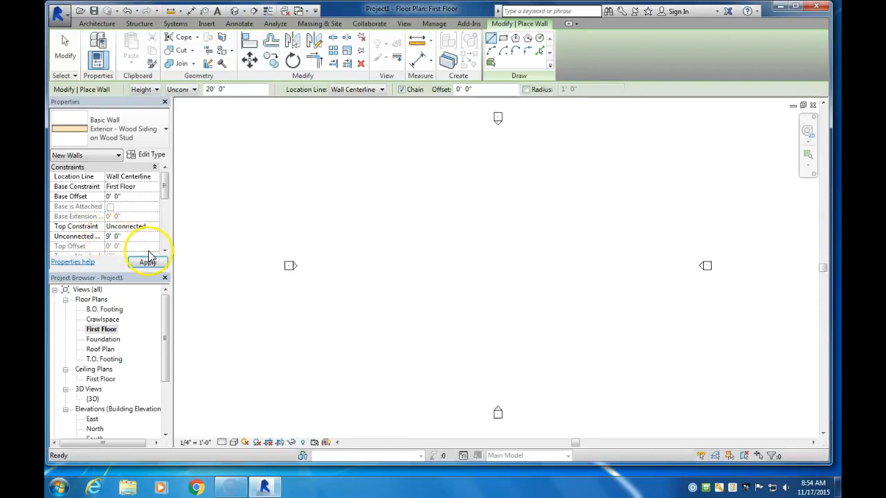
Examine the layer structure of the Exterior - Wood Siding on Wood Stud wall type
{"action": "left_click", "coordinate": [152, 155]}
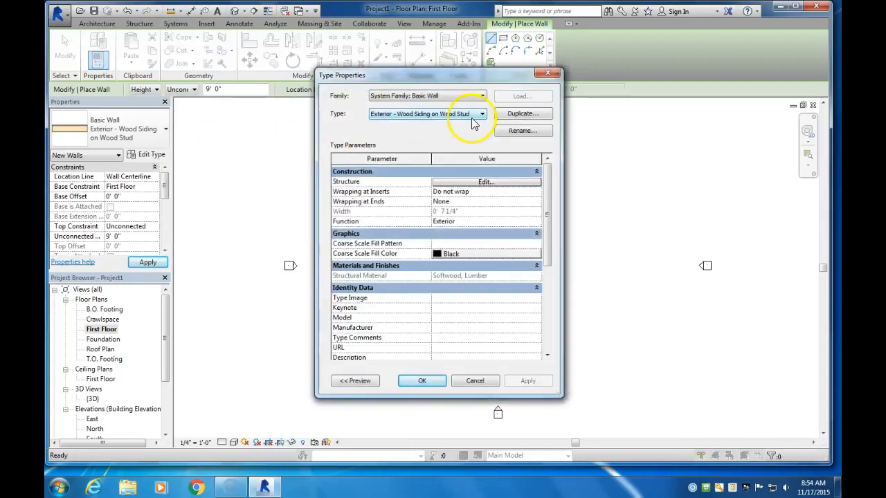
{"action": "left_click", "coordinate": [473, 184]}
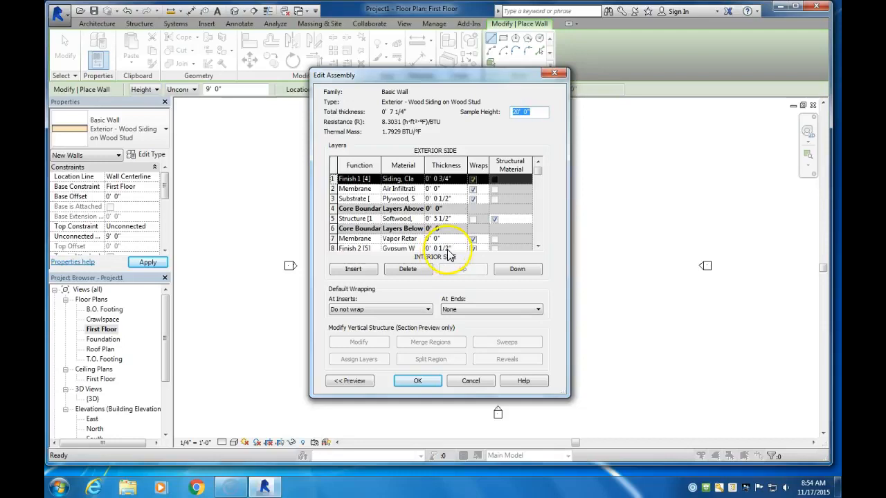
{"action": "left_click", "coordinate": [538, 247]}
{"action": "left_click", "coordinate": [537, 247]}
{"action": "left_click", "coordinate": [538, 161]}
{"action": "left_click", "coordinate": [538, 162]}
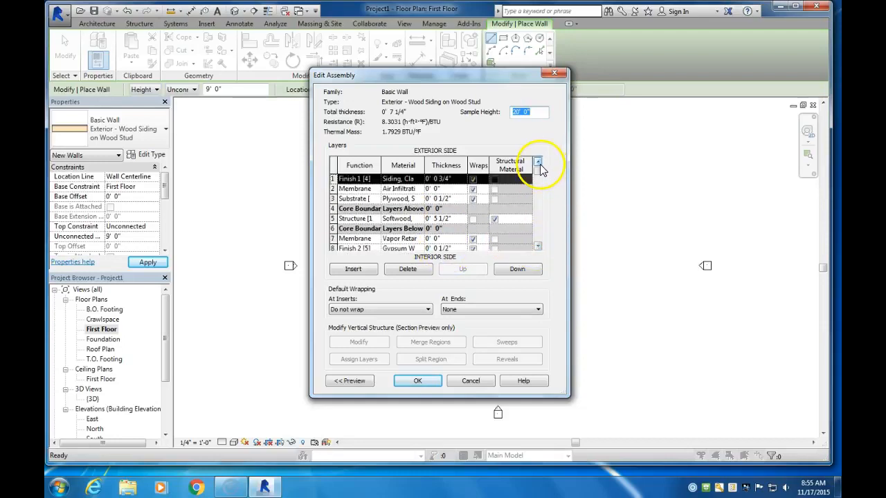
Insert a new layer outside the plywood substrate, delete it again and accept the wall type's structure
{"action": "left_click", "coordinate": [410, 198]}
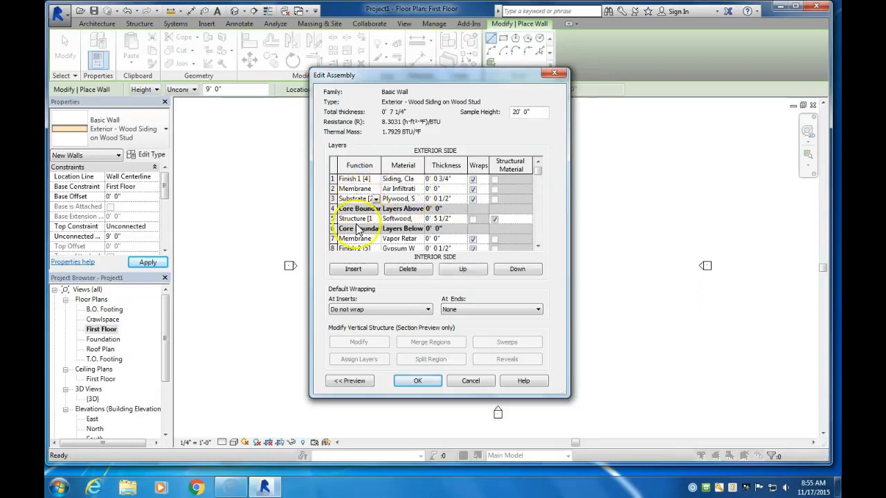
{"action": "left_click", "coordinate": [354, 270]}
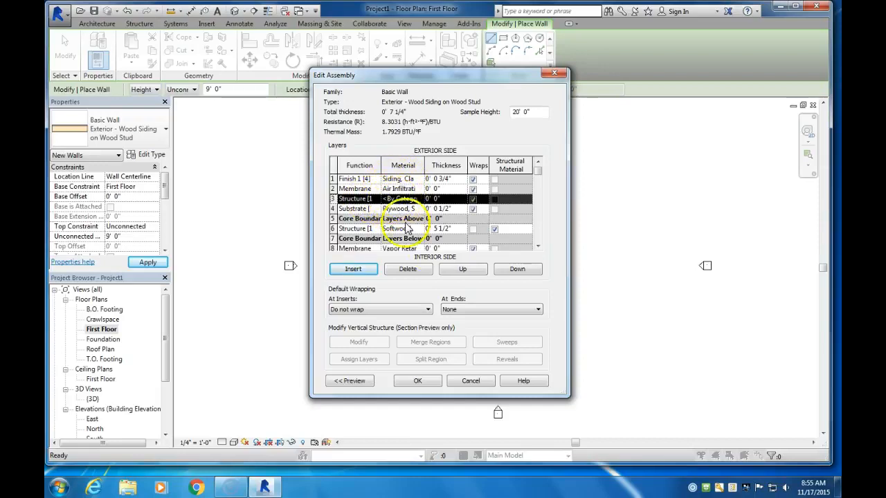
{"action": "left_click", "coordinate": [420, 269]}
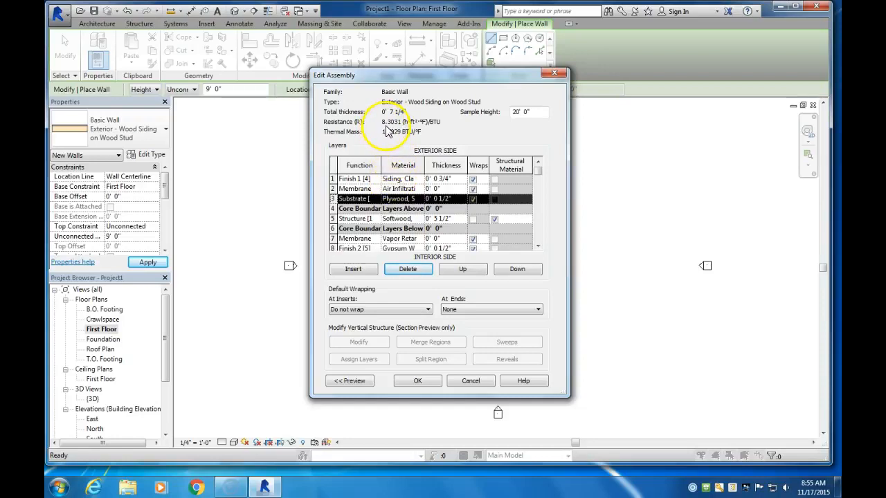
{"action": "left_click", "coordinate": [424, 383]}
{"action": "left_click", "coordinate": [425, 381]}
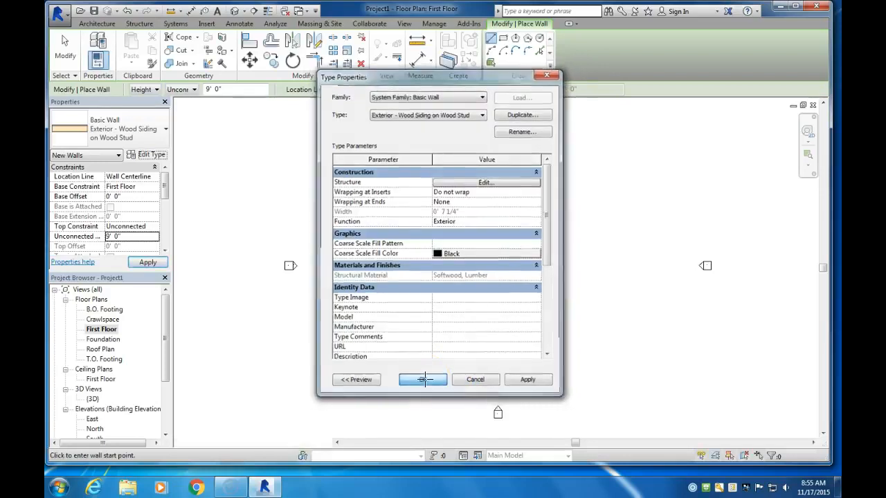
Draw a closed rectangle of exterior walls about 38' wide and 30' deep between the elevation markers
{"action": "left_click", "coordinate": [111, 236]}
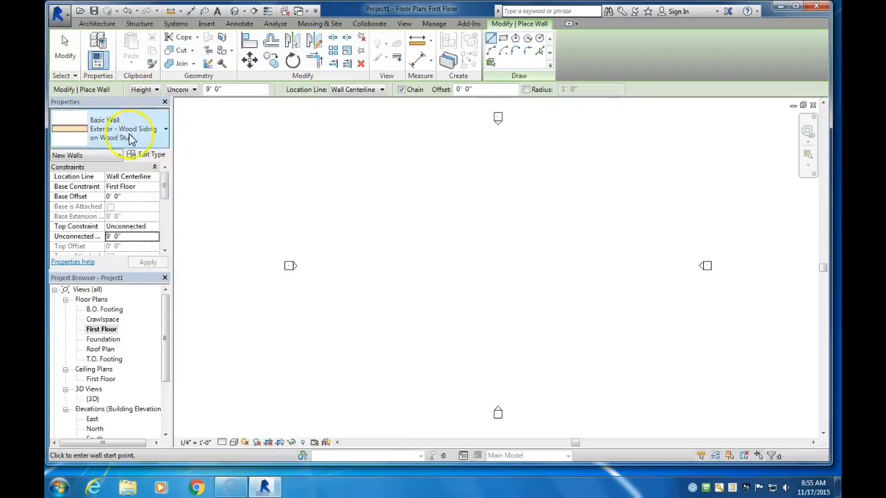
{"action": "left_click", "coordinate": [400, 339]}
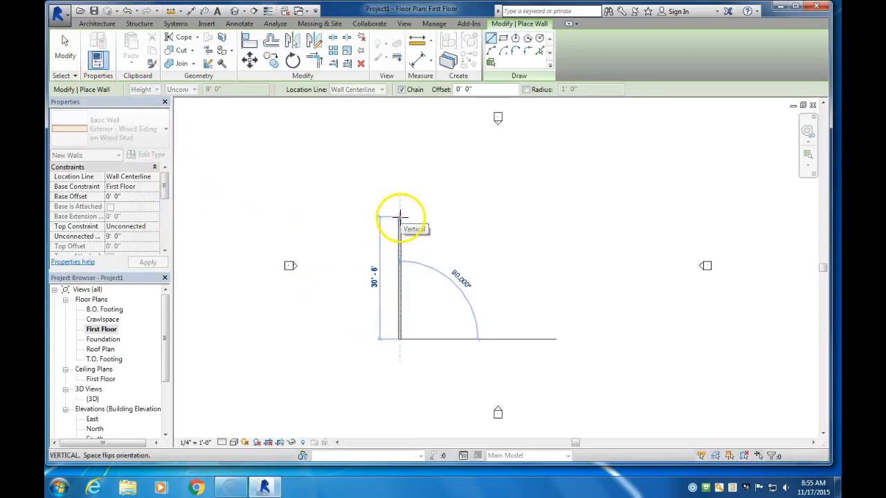
{"action": "left_click", "coordinate": [399, 218]}
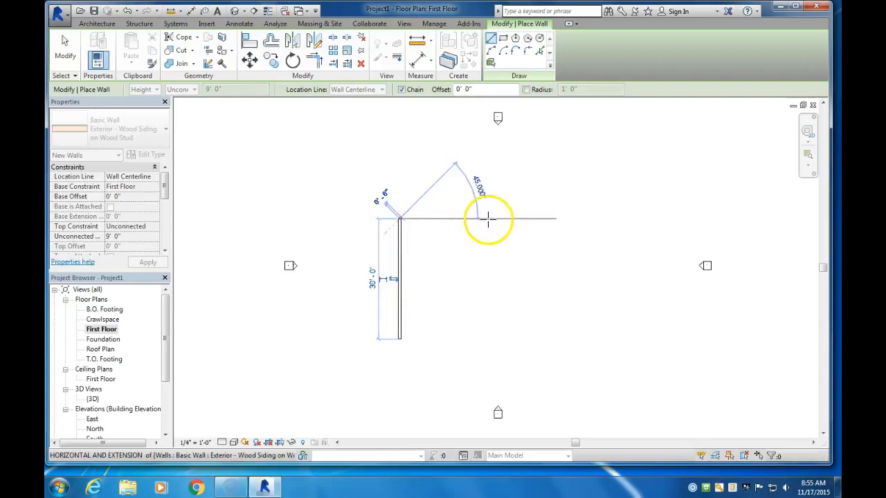
{"action": "left_click", "coordinate": [552, 219]}
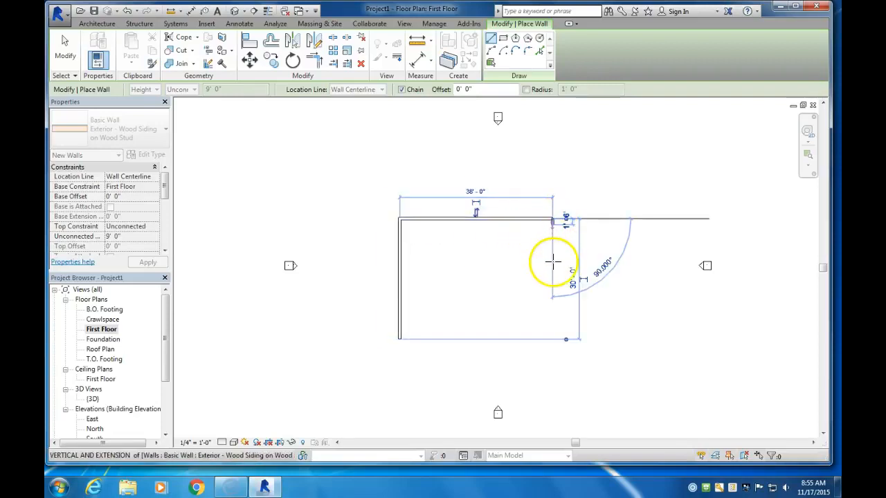
{"action": "left_click", "coordinate": [551, 337]}
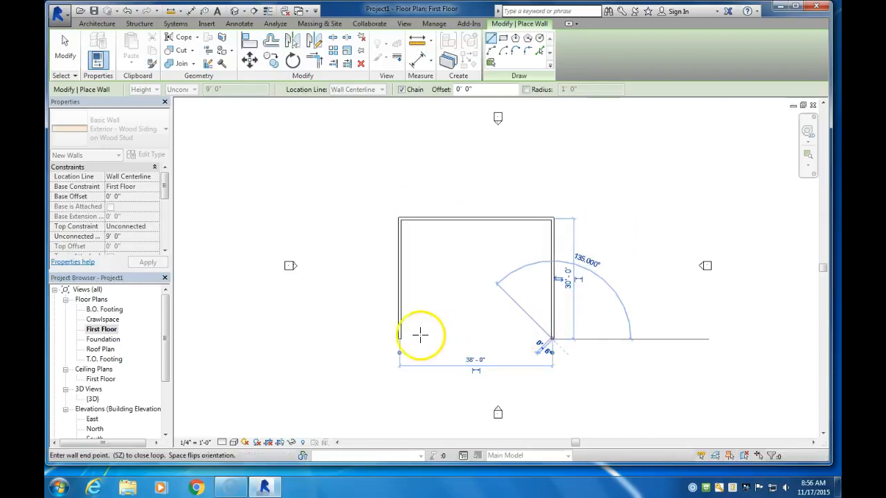
{"action": "left_click", "coordinate": [400, 338]}
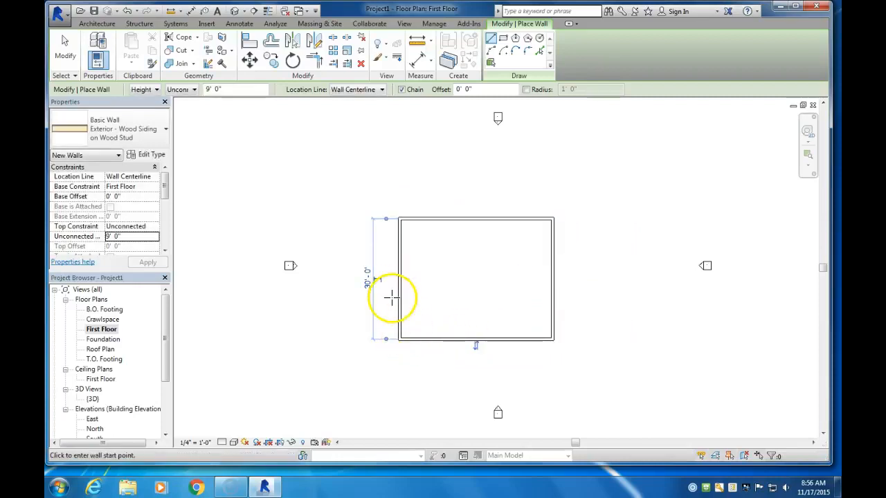
Set the First Floor plan's detail level to Fine
{"action": "scroll", "coordinate": [411, 345], "scroll_direction": "up", "scroll_amount": 4}
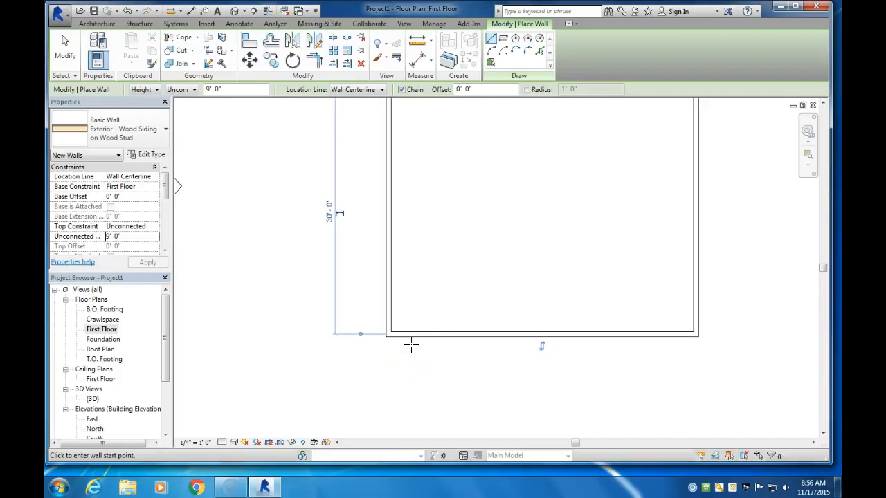
{"action": "middle_click_drag", "start_coordinate": [390, 313], "coordinate": [403, 364]}
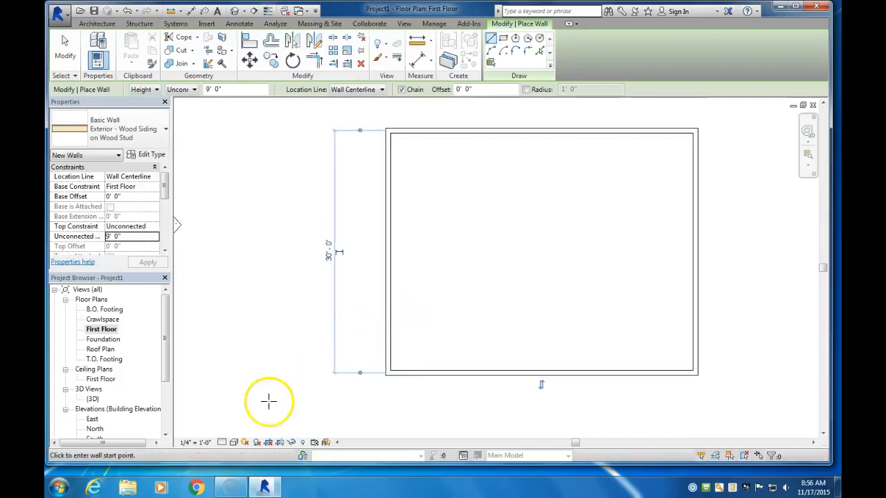
{"action": "left_click", "coordinate": [222, 443]}
{"action": "left_click", "coordinate": [229, 431]}
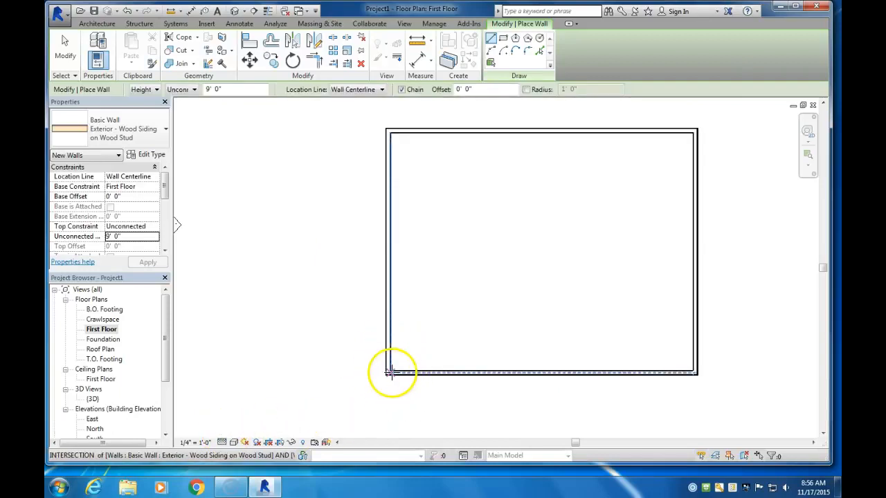
{"action": "left_click", "coordinate": [222, 443]}
{"action": "left_click", "coordinate": [229, 431]}
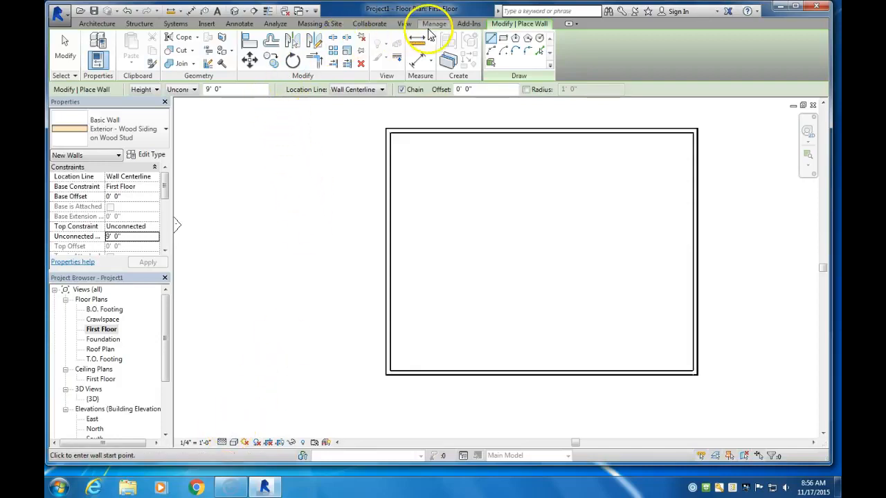
Turn on Thin Lines, inspect the layers of the west exterior wall and end the Wall command
{"action": "left_click", "coordinate": [404, 25]}
{"action": "left_click", "coordinate": [146, 63]}
{"action": "scroll", "coordinate": [392, 254], "scroll_direction": "up", "scroll_amount": 2}
{"action": "scroll", "coordinate": [392, 253], "scroll_direction": "up", "scroll_amount": 4}
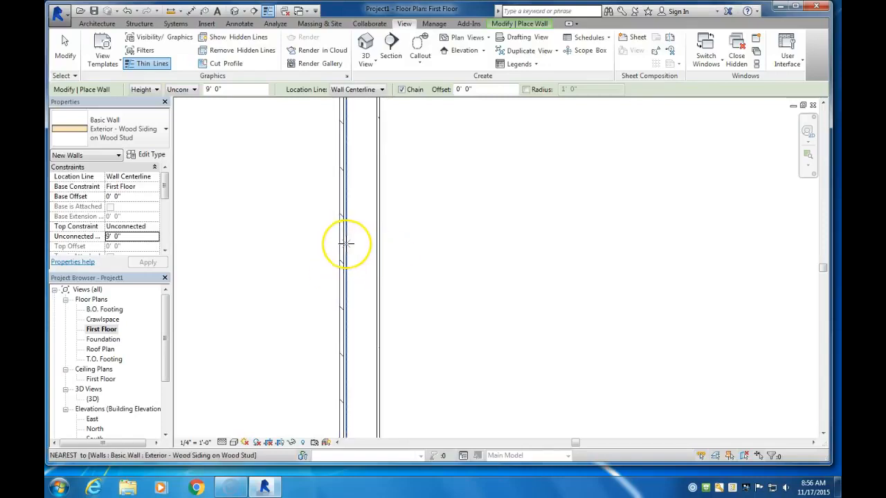
{"action": "left_click", "coordinate": [340, 241]}
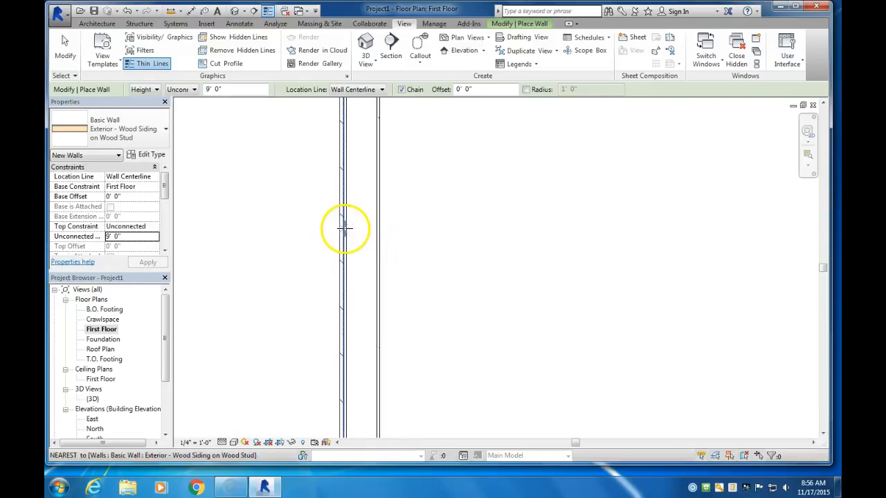
{"action": "scroll", "coordinate": [362, 271], "scroll_direction": "down", "scroll_amount": 5}
{"action": "middle_click_drag", "start_coordinate": [410, 282], "coordinate": [392, 266]}
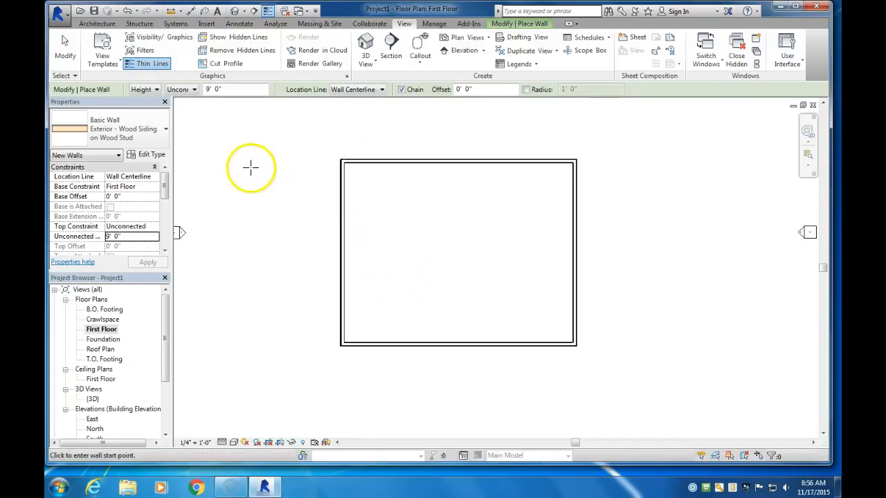
{"action": "left_click", "coordinate": [62, 52]}
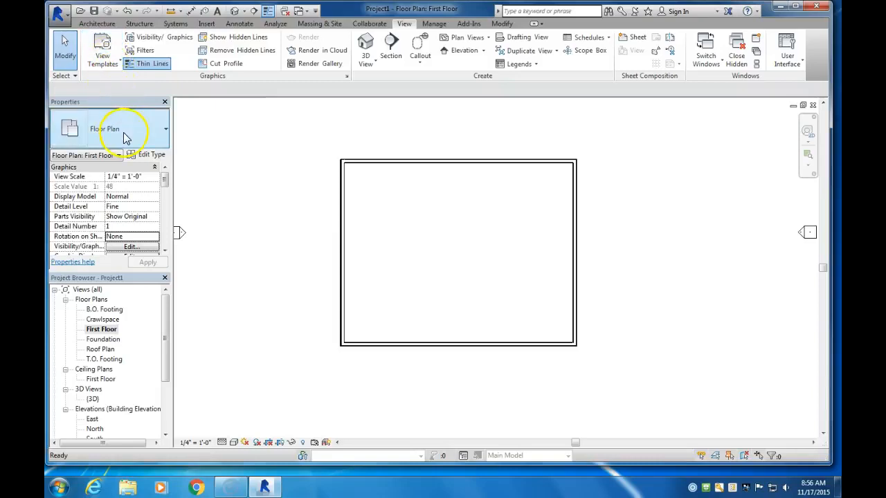
Start a new wall using the Interior - 4 1/2" Partition type
{"action": "left_click", "coordinate": [100, 24]}
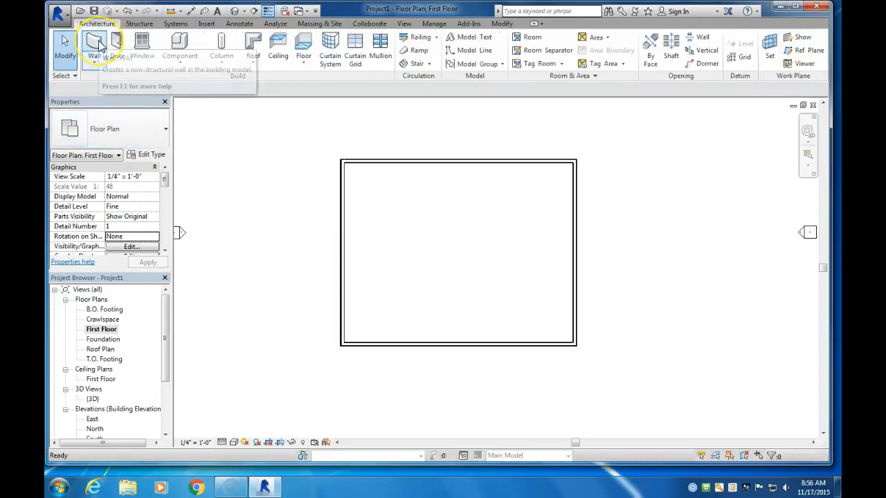
{"action": "left_click", "coordinate": [92, 41]}
{"action": "left_click", "coordinate": [147, 136]}
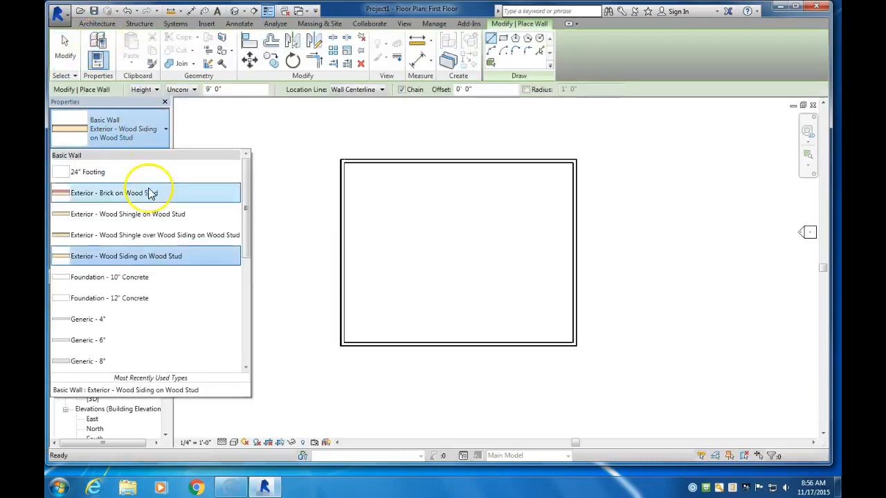
{"action": "scroll", "coordinate": [140, 304], "scroll_direction": "down", "scroll_amount": 2}
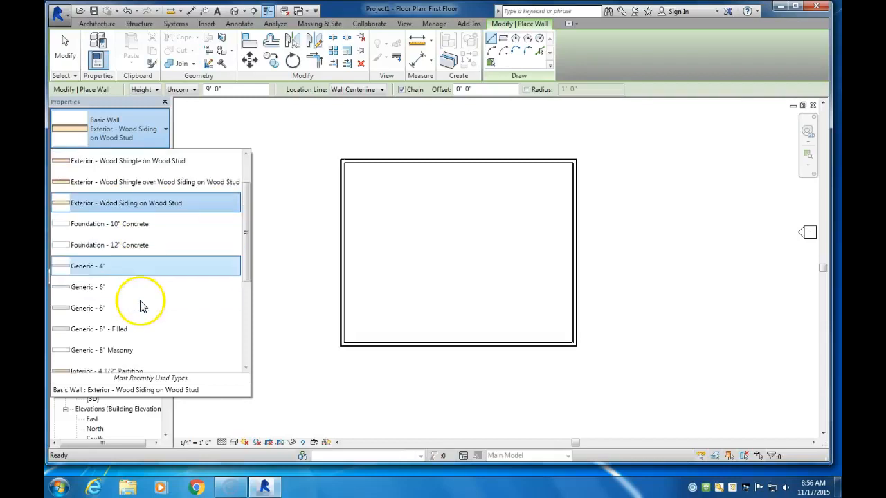
{"action": "scroll", "coordinate": [140, 304], "scroll_direction": "down", "scroll_amount": 1}
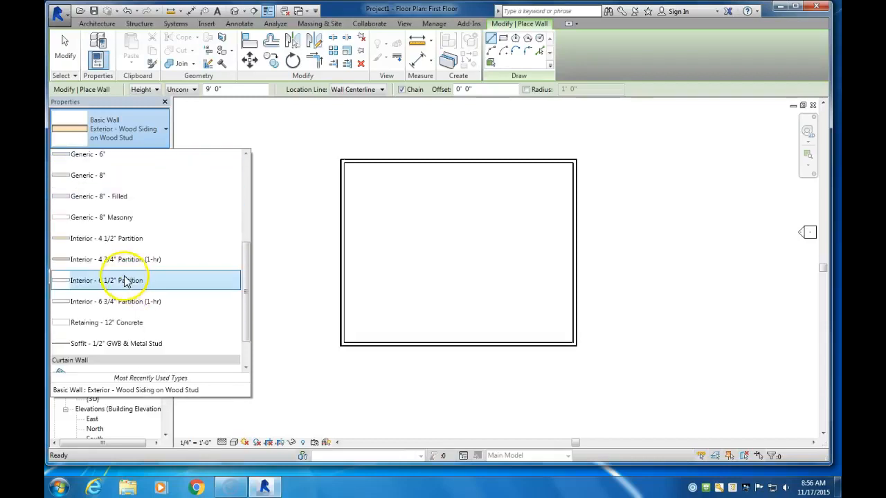
{"action": "left_click", "coordinate": [104, 238]}
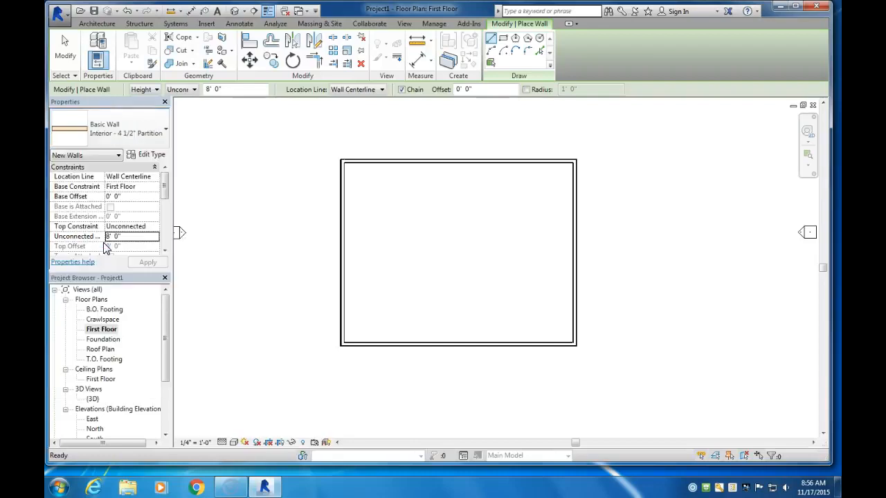
Review the layer structure of the Interior - 4 1/2" Partition wall type
{"action": "left_click", "coordinate": [147, 157]}
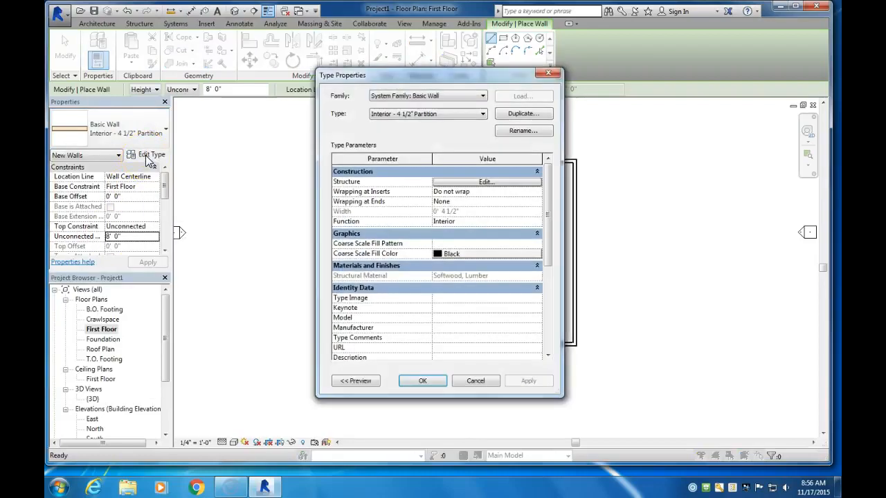
{"action": "left_click", "coordinate": [462, 182]}
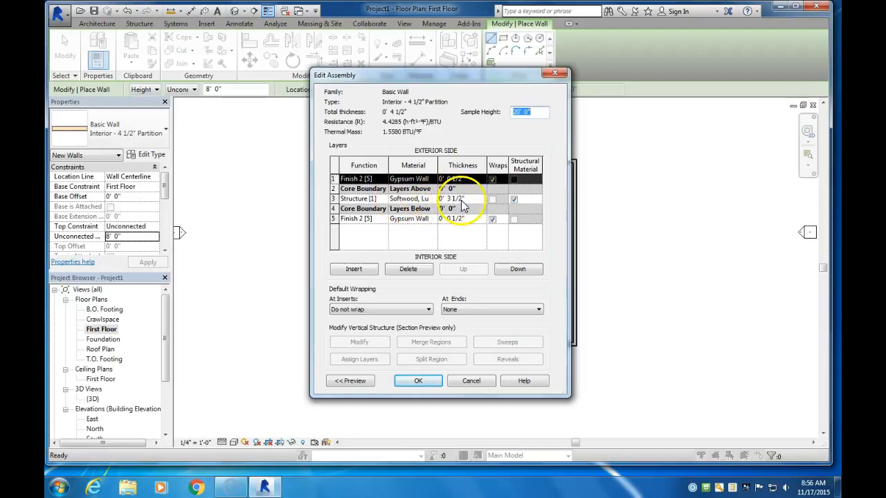
{"action": "left_click", "coordinate": [424, 384]}
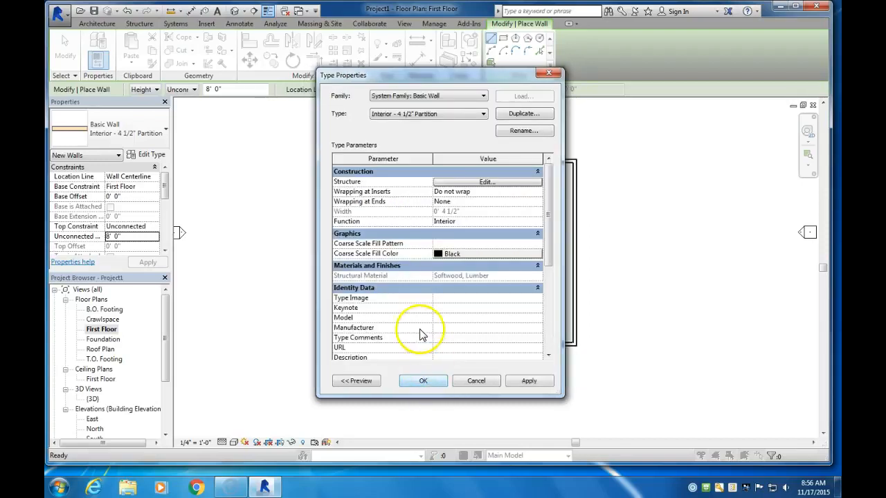
{"action": "left_click", "coordinate": [428, 381]}
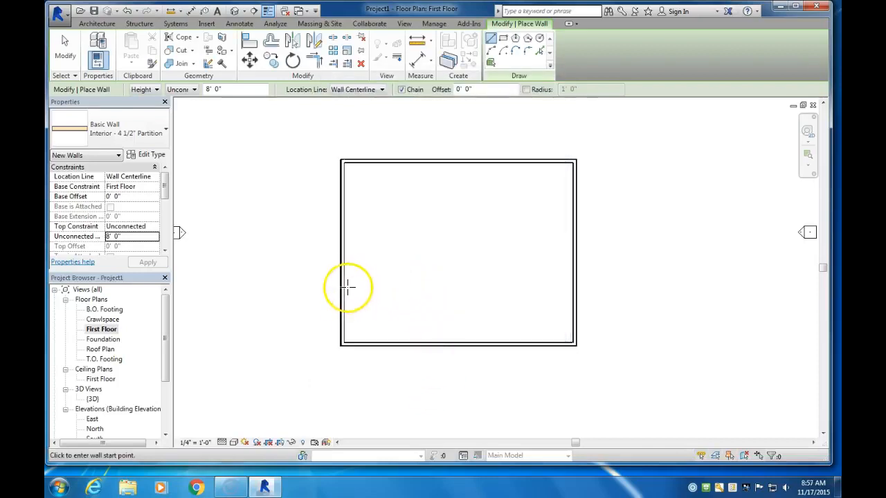
Draw two chained interior partition walls enclosing a room about 12' wide by 7' 6" deep in the plan's northwest corner
{"action": "left_click", "coordinate": [344, 205]}
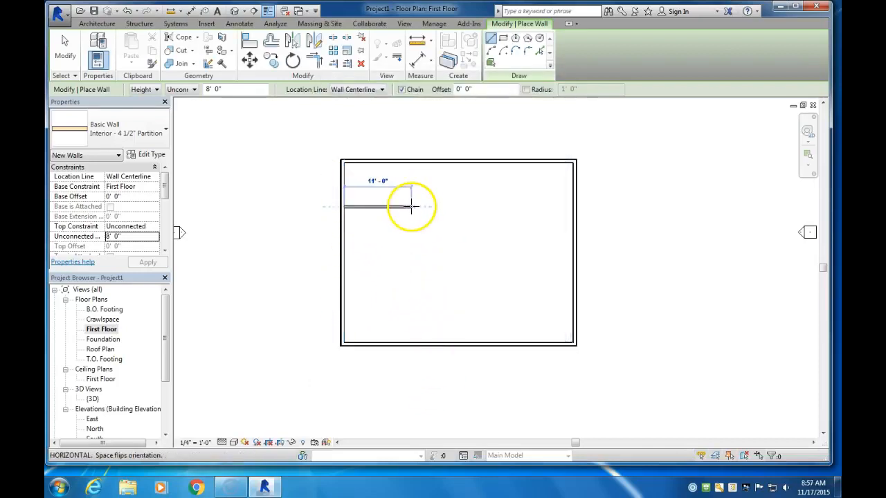
{"action": "left_click", "coordinate": [418, 205]}
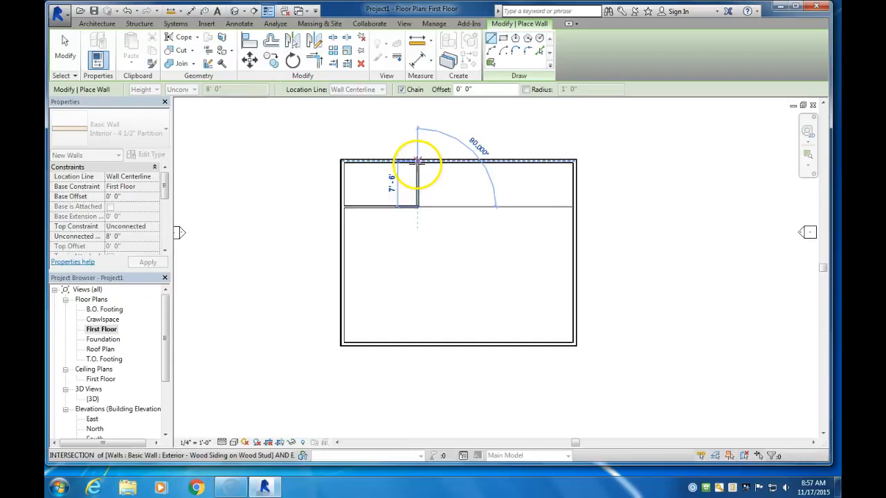
{"action": "left_click", "coordinate": [417, 165]}
{"action": "key", "text": "Escape"}
Measure the northwest room's clear depth between the finish faces of the north exterior wall and the horizontal partition
{"action": "left_click", "coordinate": [418, 43]}
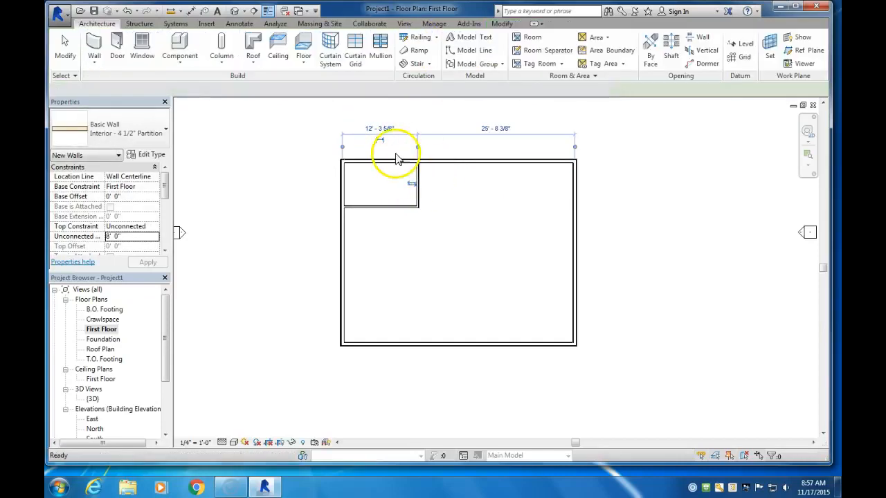
{"action": "scroll", "coordinate": [397, 166], "scroll_direction": "up", "scroll_amount": 3}
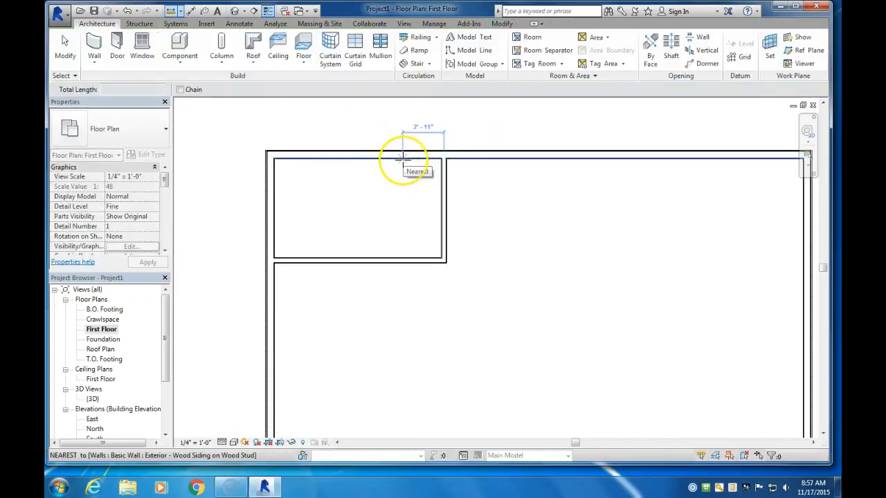
{"action": "scroll", "coordinate": [404, 159], "scroll_direction": "up", "scroll_amount": 2}
{"action": "left_click", "coordinate": [407, 156]}
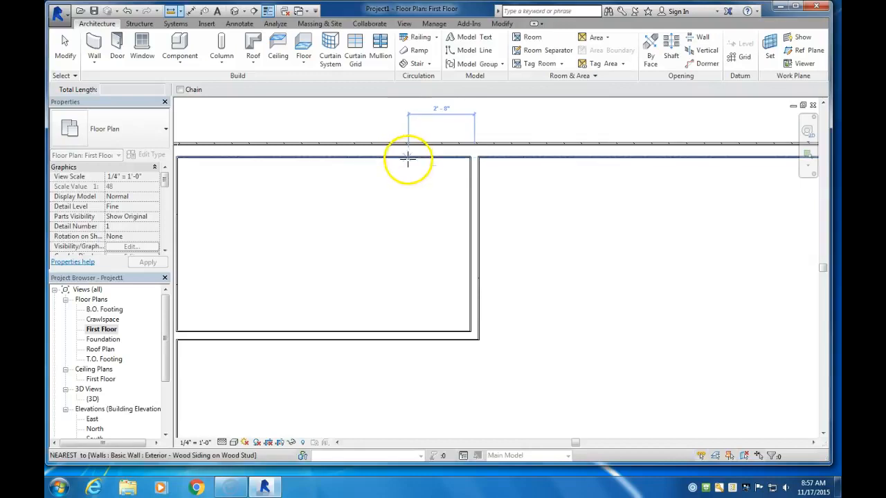
{"action": "left_click", "coordinate": [408, 331]}
{"action": "left_click", "coordinate": [408, 331]}
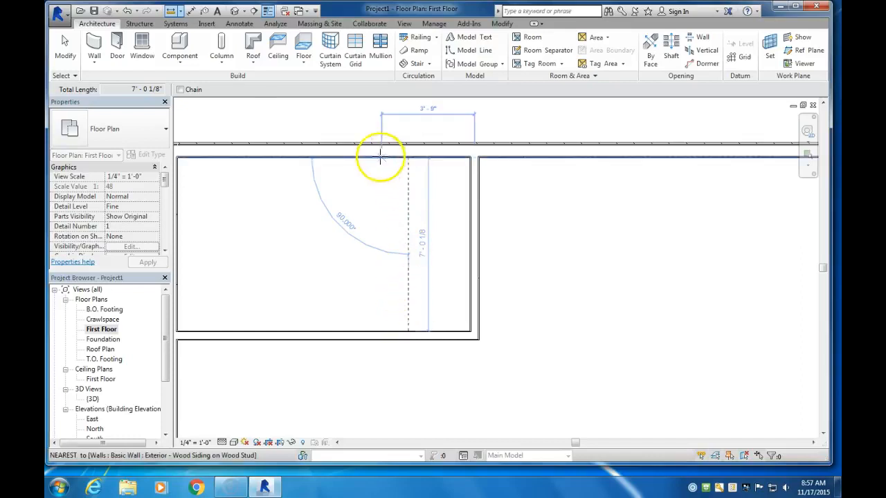
{"action": "left_click", "coordinate": [66, 50]}
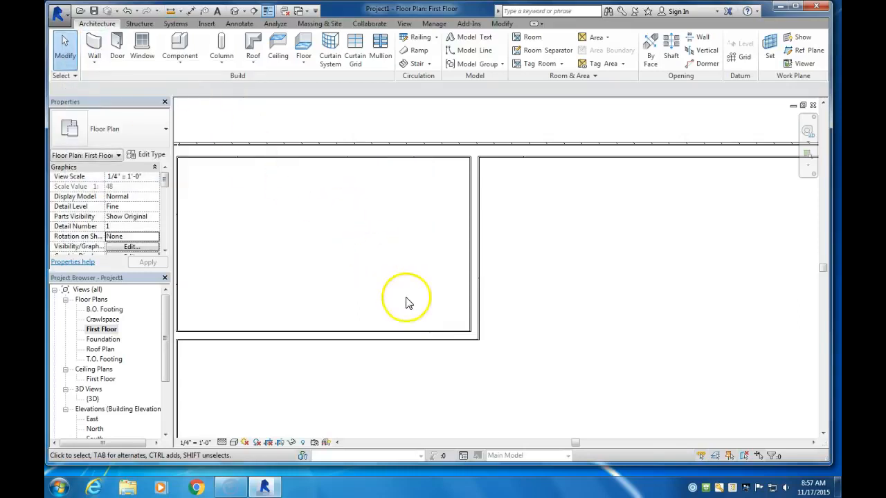
Select the northwest room's horizontal partition to check its temporary dimension to the north exterior wall
{"action": "left_click", "coordinate": [418, 337]}
{"action": "mouse_move", "coordinate": [416, 338]}
{"action": "left_mouse_down"}
{"action": "mouse_move", "coordinate": [416, 346]}
{"action": "mouse_move", "coordinate": [412, 341]}
{"action": "left_mouse_up"}
{"action": "middle_click_drag", "start_coordinate": [412, 340], "coordinate": [454, 320]}
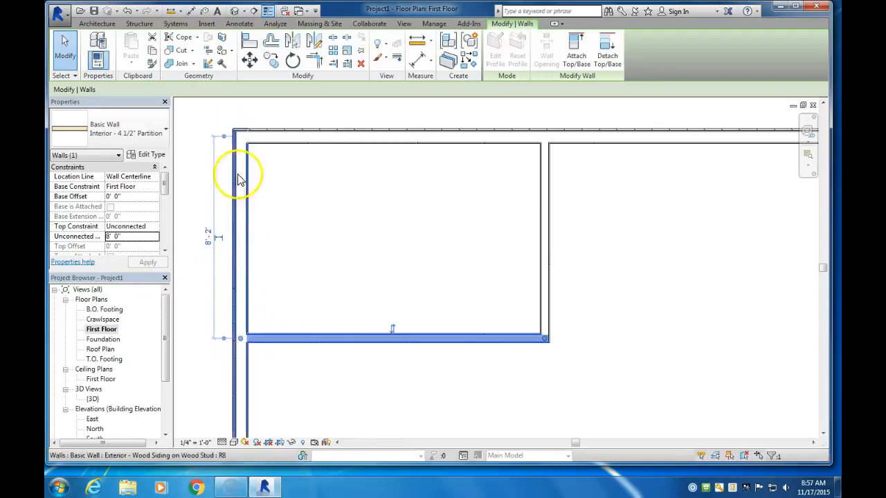
{"action": "left_click", "coordinate": [415, 38]}
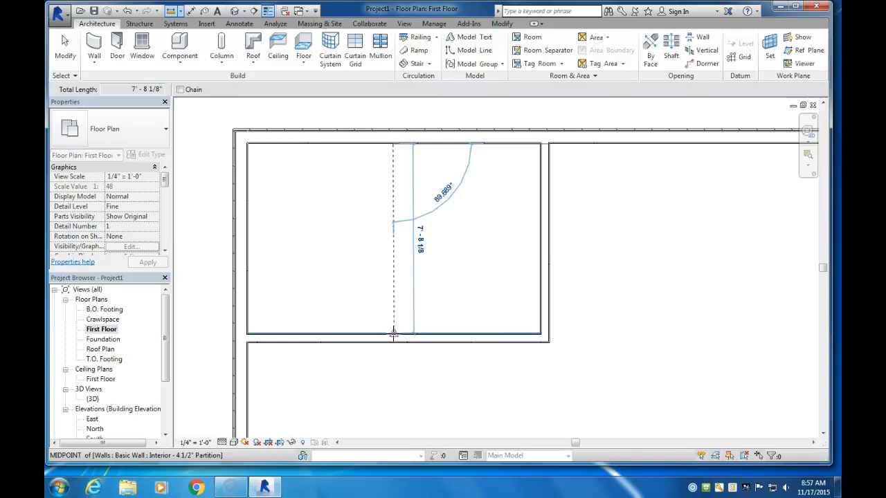
{"action": "left_click", "coordinate": [66, 49]}
{"action": "left_click", "coordinate": [389, 339]}
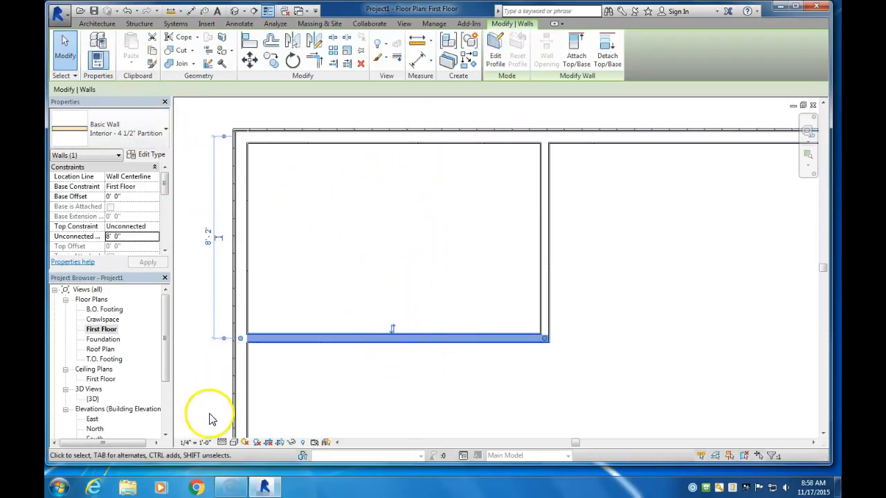
{"action": "left_click", "coordinate": [267, 352]}
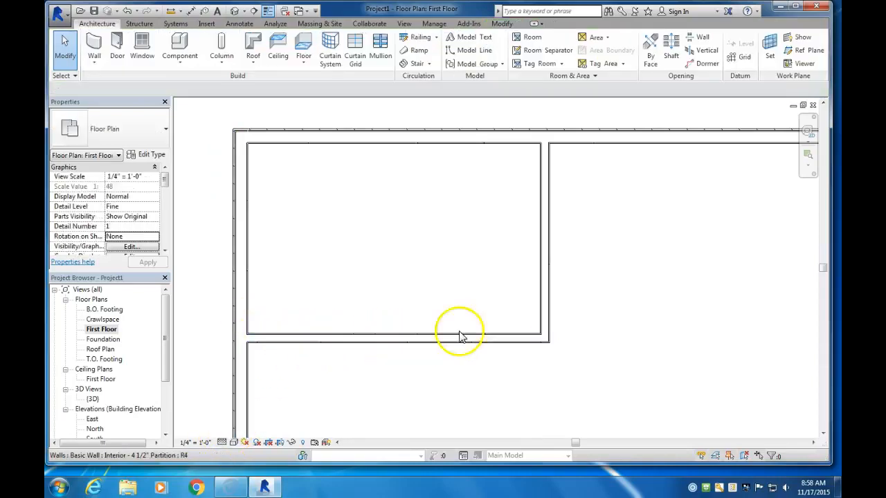
Flip the west exterior wall, inspect its layer order up close, and flip it back with the siding facing outside
{"action": "left_click", "coordinate": [239, 214]}
{"action": "scroll", "coordinate": [321, 254], "scroll_direction": "down", "scroll_amount": 2}
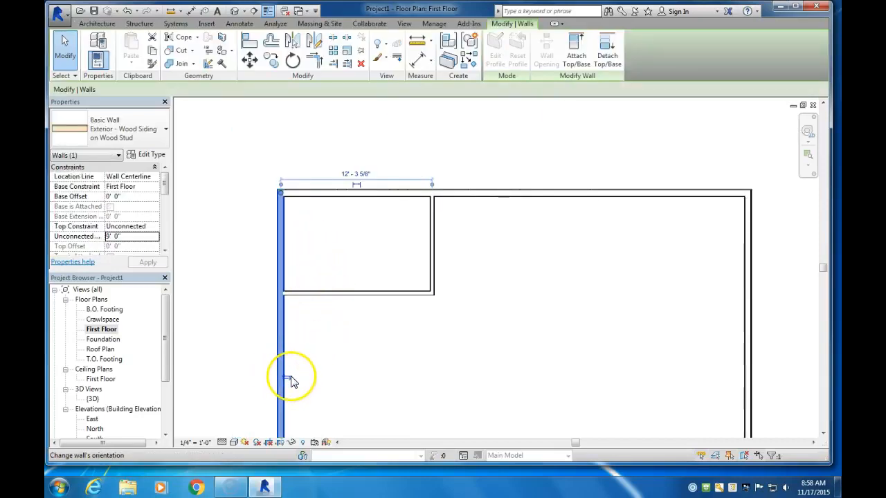
{"action": "scroll", "coordinate": [287, 385], "scroll_direction": "up", "scroll_amount": 5}
{"action": "left_click", "coordinate": [305, 349]}
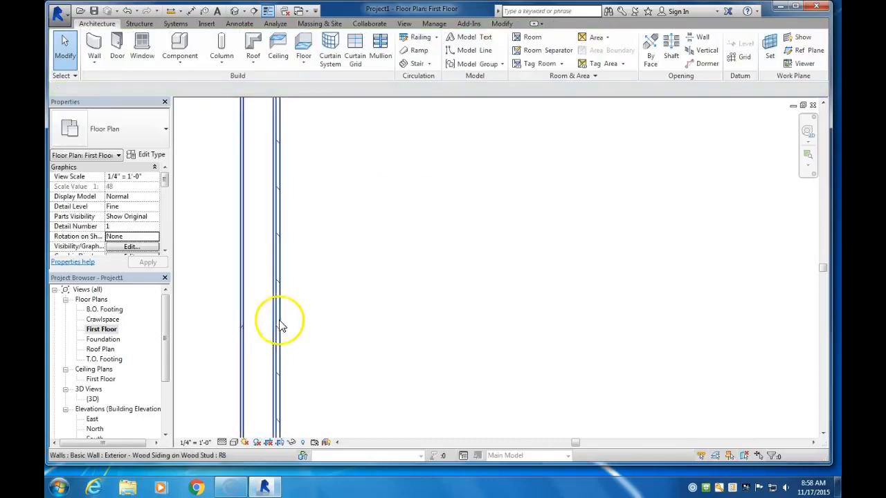
{"action": "left_click", "coordinate": [278, 352]}
{"action": "scroll", "coordinate": [279, 353], "scroll_direction": "down", "scroll_amount": 2}
{"action": "scroll", "coordinate": [278, 353], "scroll_direction": "down", "scroll_amount": 1}
{"action": "left_click", "coordinate": [285, 357]}
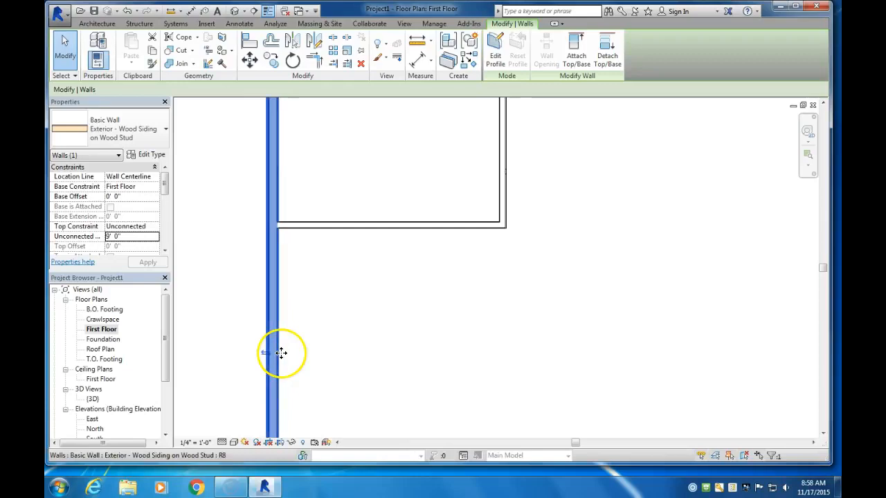
{"action": "scroll", "coordinate": [351, 325], "scroll_direction": "down", "scroll_amount": 2}
{"action": "middle_click_drag", "start_coordinate": [351, 325], "coordinate": [332, 269]}
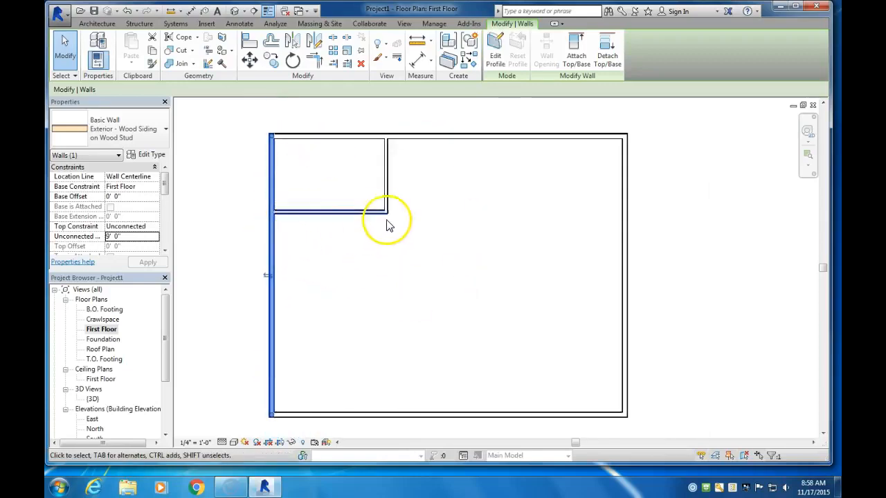
Start placing a door, look through the available door families and choose the Single-Flush 36" x 80" type
{"action": "left_click", "coordinate": [92, 25]}
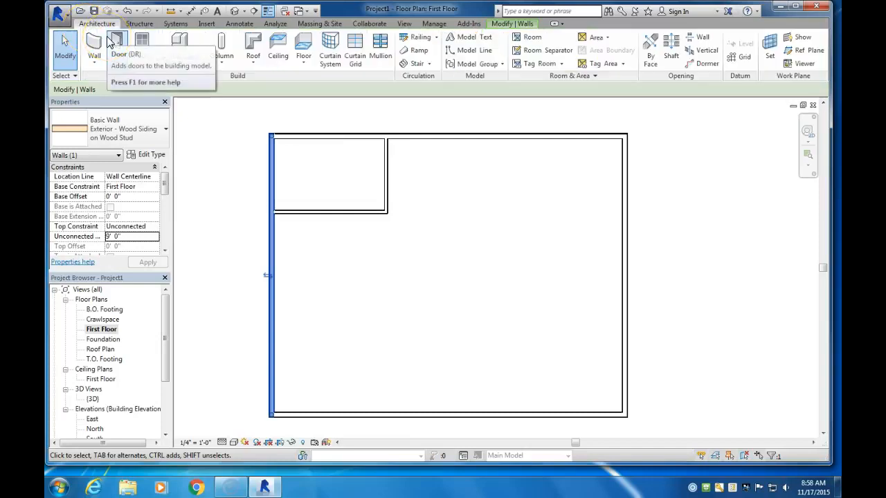
{"action": "left_click", "coordinate": [115, 42]}
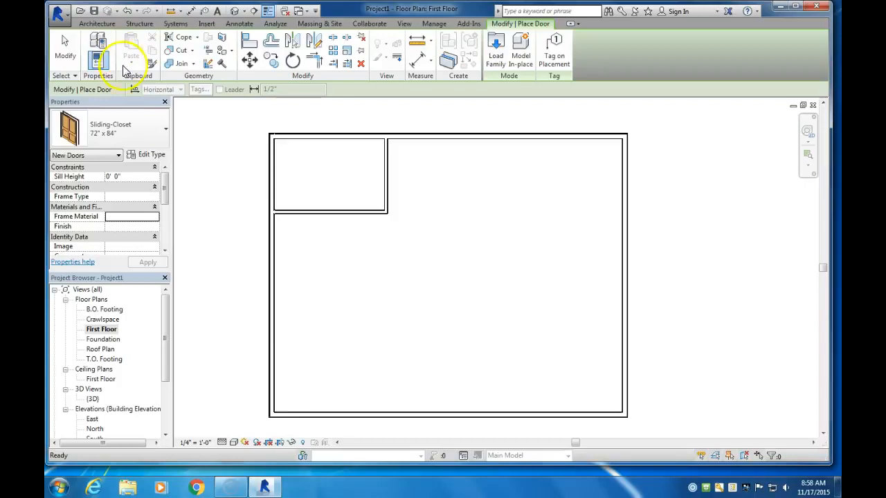
{"action": "left_click", "coordinate": [142, 135]}
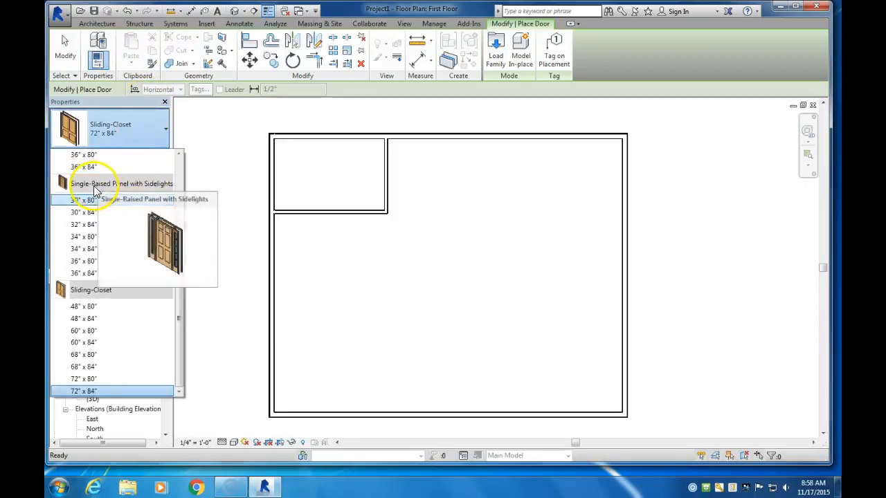
{"action": "mouse_move", "coordinate": [91, 202]}
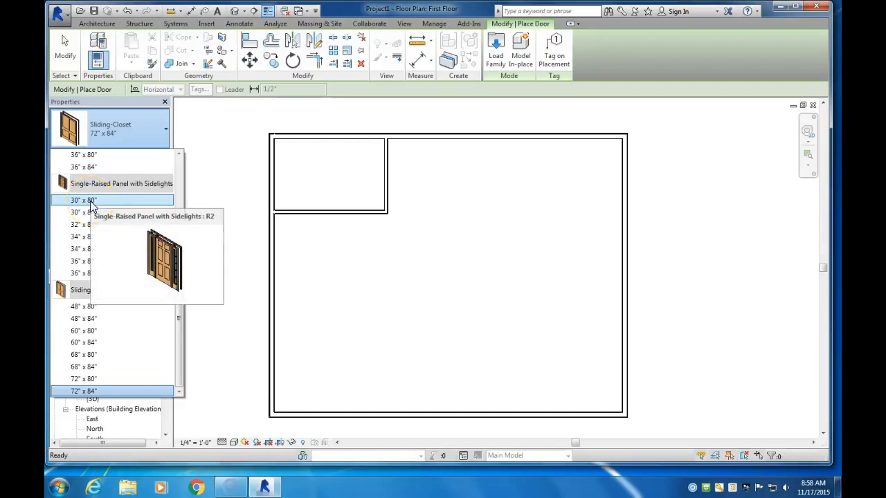
{"action": "left_click", "coordinate": [98, 290]}
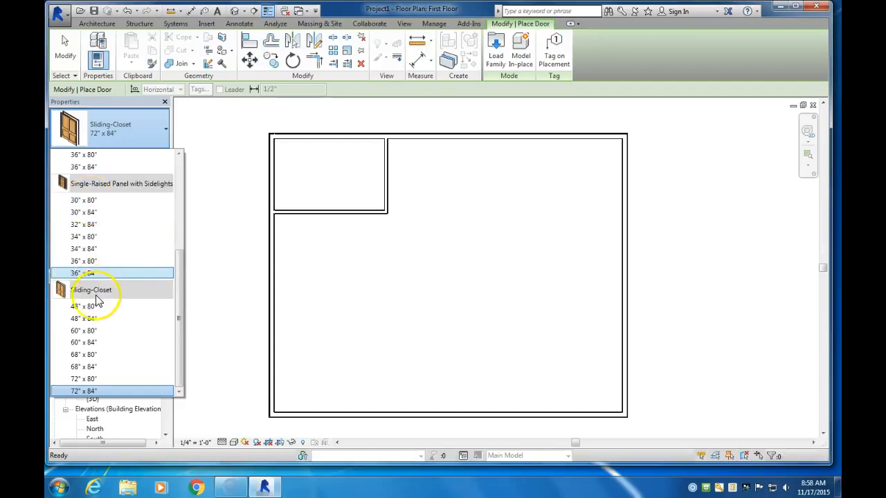
{"action": "mouse_move", "coordinate": [92, 311]}
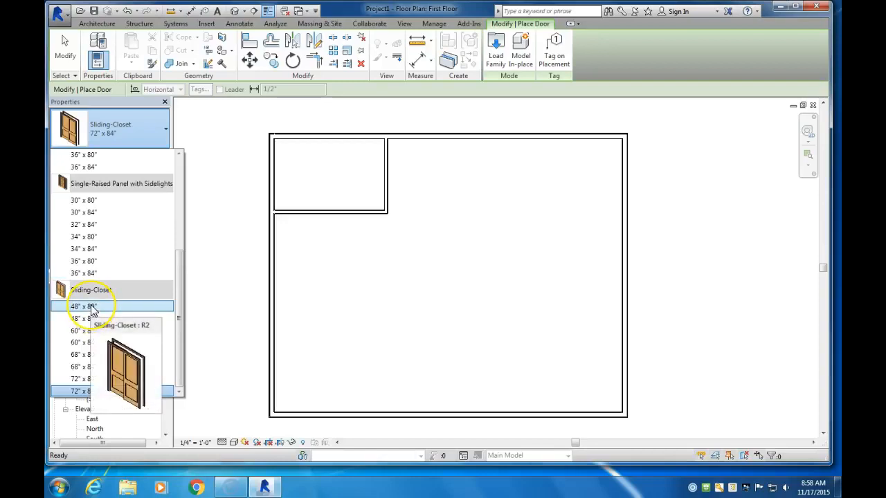
{"action": "scroll", "coordinate": [92, 309], "scroll_direction": "up", "scroll_amount": 5}
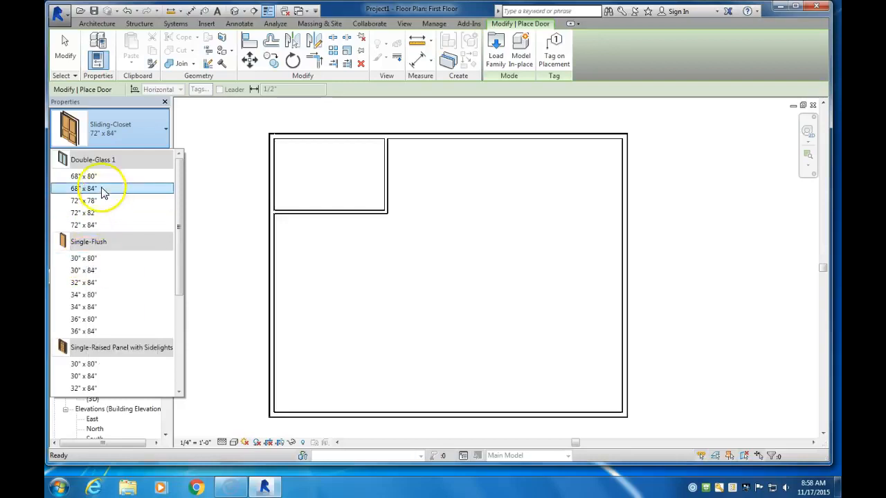
{"action": "mouse_move", "coordinate": [80, 166]}
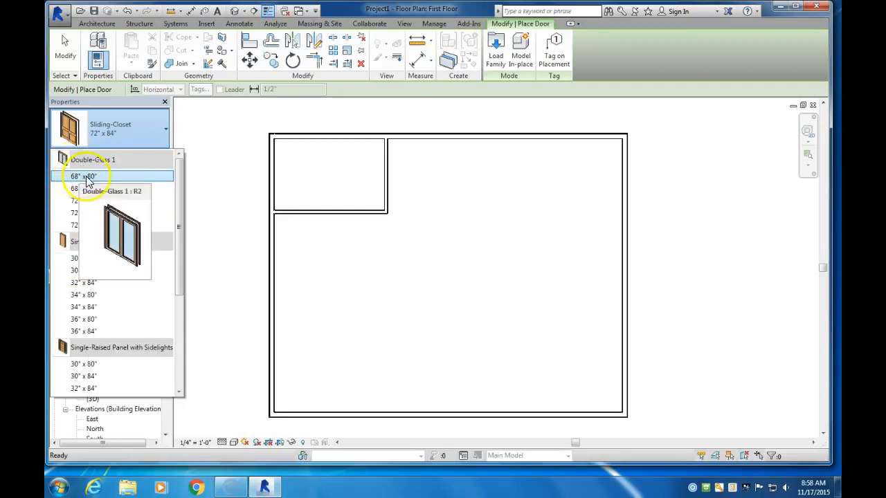
{"action": "mouse_move", "coordinate": [116, 263]}
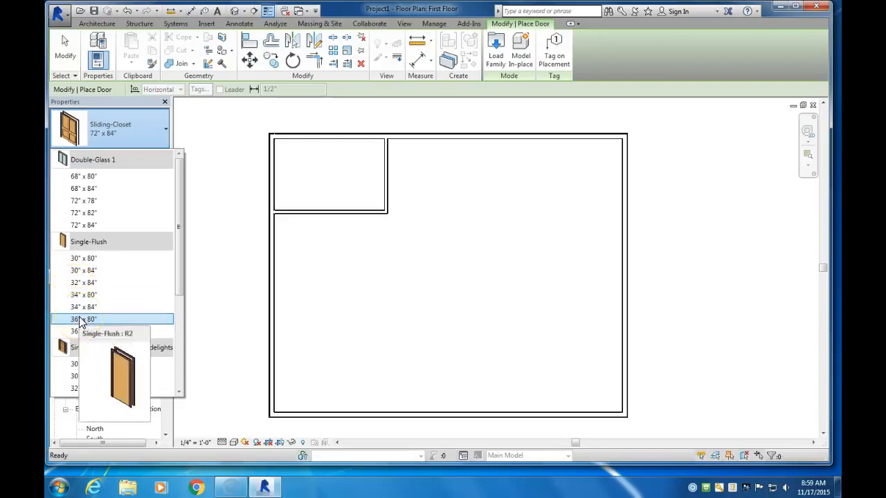
{"action": "left_click", "coordinate": [81, 320]}
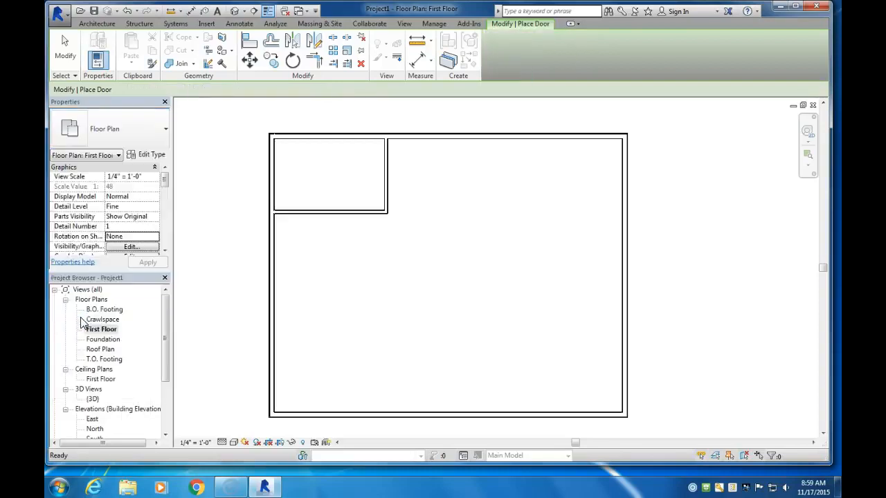
Place the door in the south exterior wall, swinging inward, about 4' 6" from the west wall
{"action": "left_click", "coordinate": [313, 411]}
{"action": "middle_click_drag", "start_coordinate": [366, 405], "coordinate": [340, 360]}
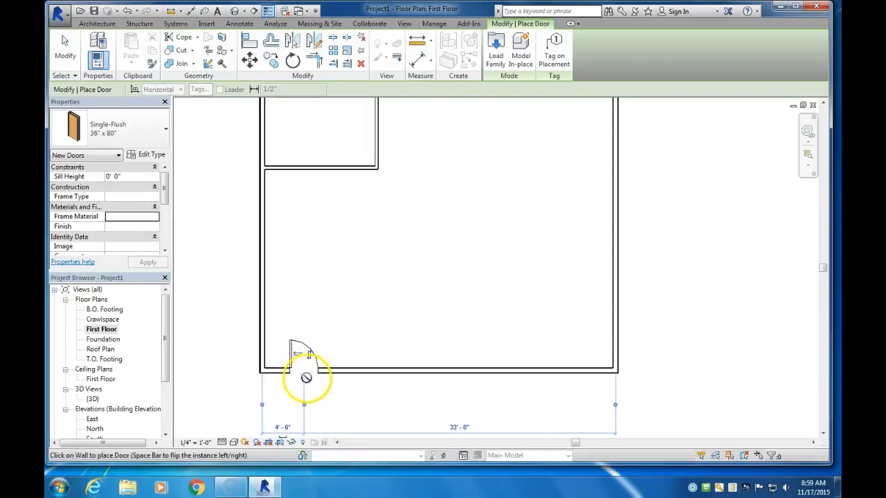
{"action": "left_click", "coordinate": [301, 358]}
{"action": "left_click", "coordinate": [66, 50]}
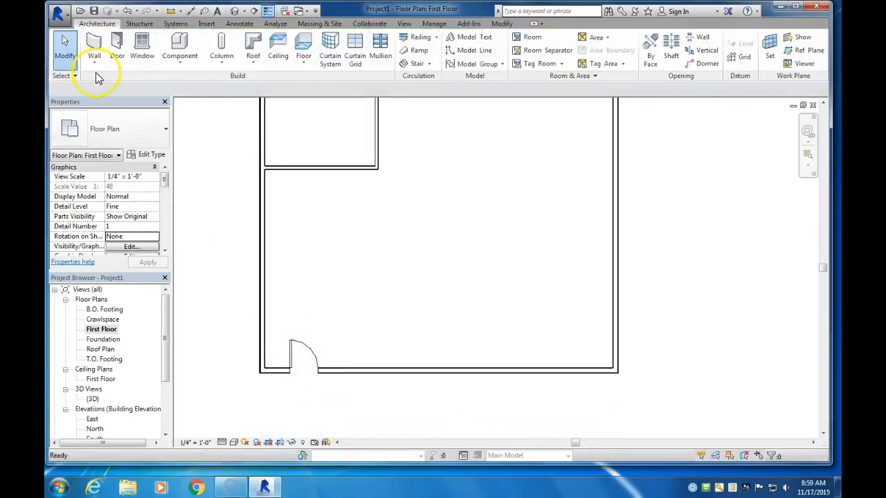
Move the door along the south wall to 2' 0" from the west wall and examine its fit in the corner
{"action": "left_click", "coordinate": [280, 366]}
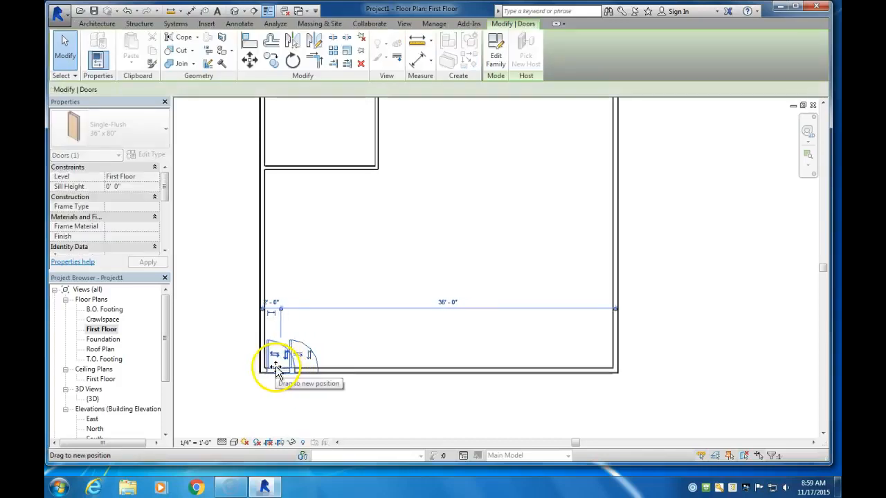
{"action": "left_click_drag", "start_coordinate": [276, 366], "coordinate": [266, 358]}
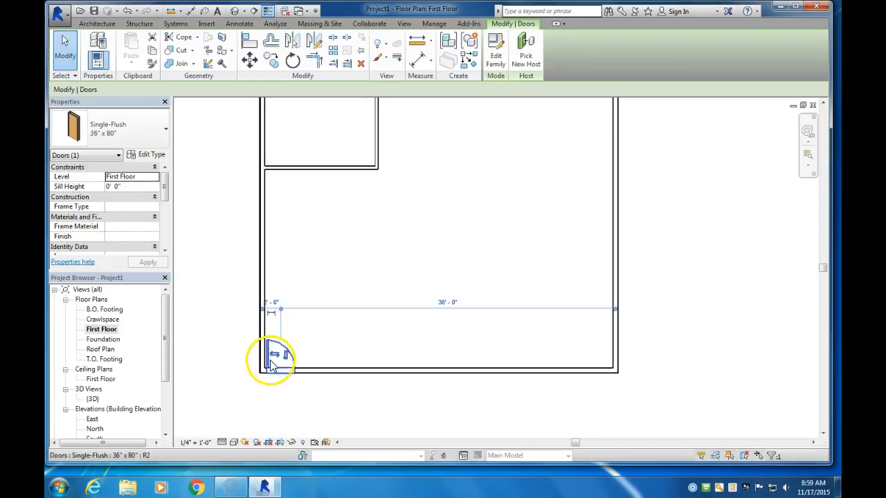
{"action": "scroll", "coordinate": [268, 366], "scroll_direction": "up", "scroll_amount": 2}
{"action": "scroll", "coordinate": [271, 370], "scroll_direction": "up", "scroll_amount": 2}
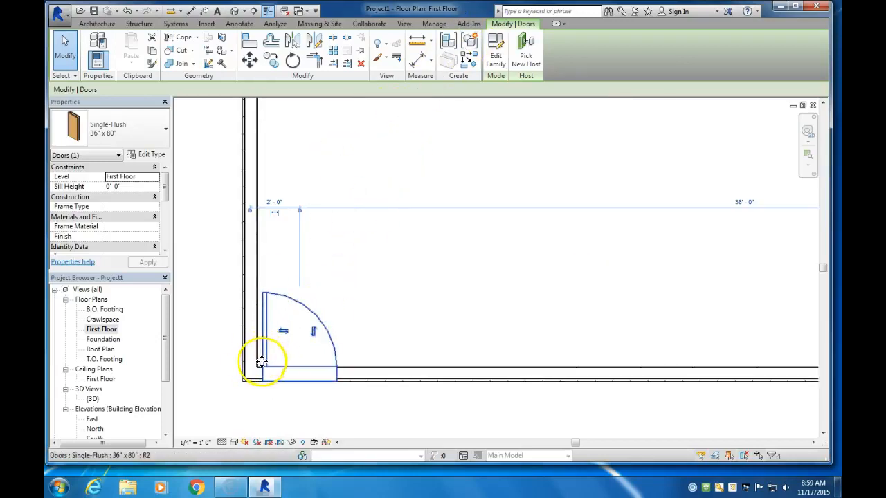
{"action": "scroll", "coordinate": [386, 296], "scroll_direction": "down", "scroll_amount": 5}
{"action": "middle_click_drag", "start_coordinate": [450, 285], "coordinate": [431, 303]}
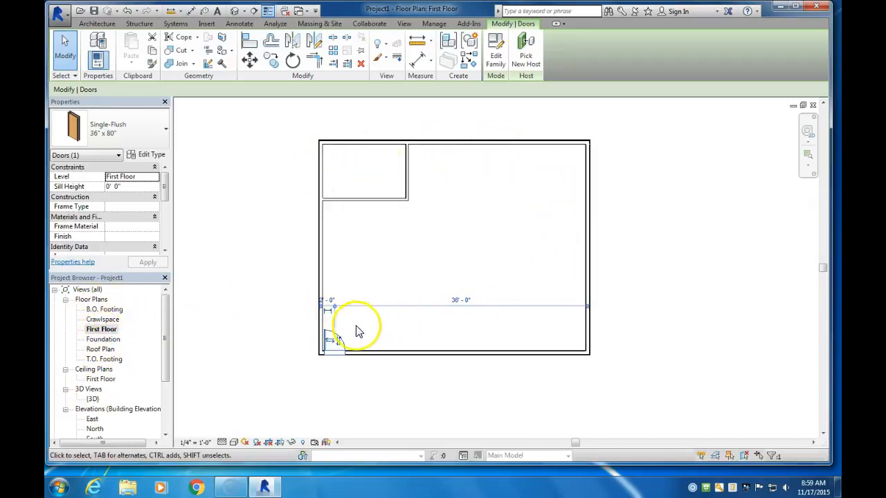
Start placing a window and choose the Double Hung with Trim 16" x 24" type
{"action": "left_click", "coordinate": [99, 25]}
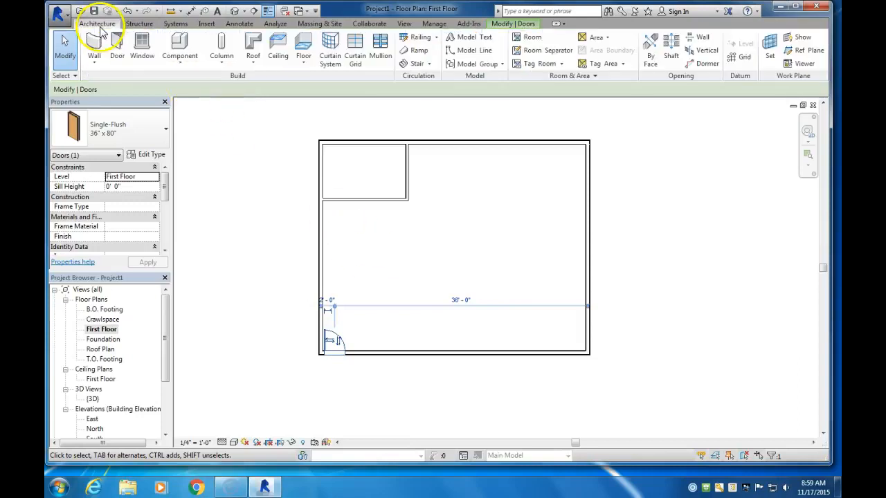
{"action": "left_click", "coordinate": [142, 49]}
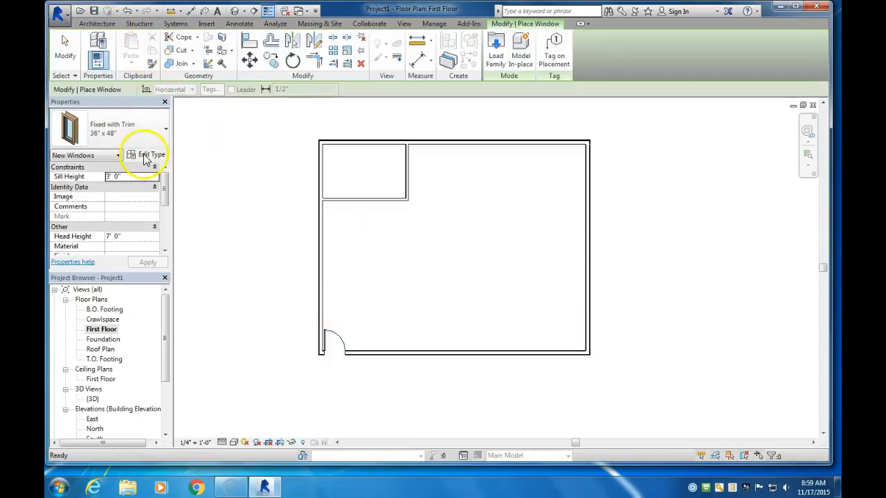
{"action": "left_click", "coordinate": [144, 129]}
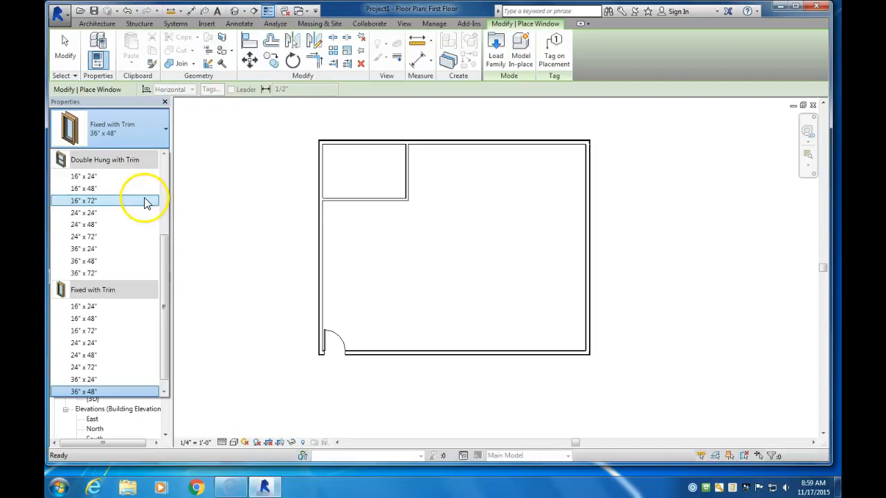
{"action": "scroll", "coordinate": [125, 244], "scroll_direction": "up", "scroll_amount": 3}
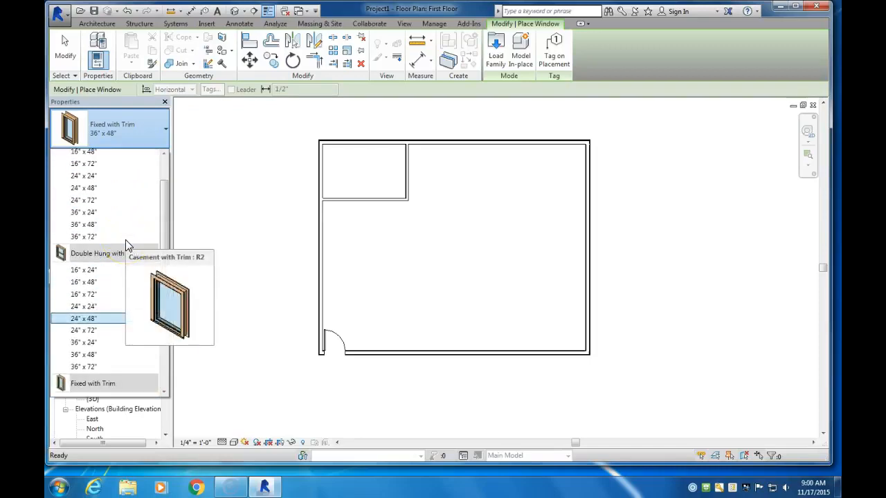
{"action": "left_click", "coordinate": [87, 270]}
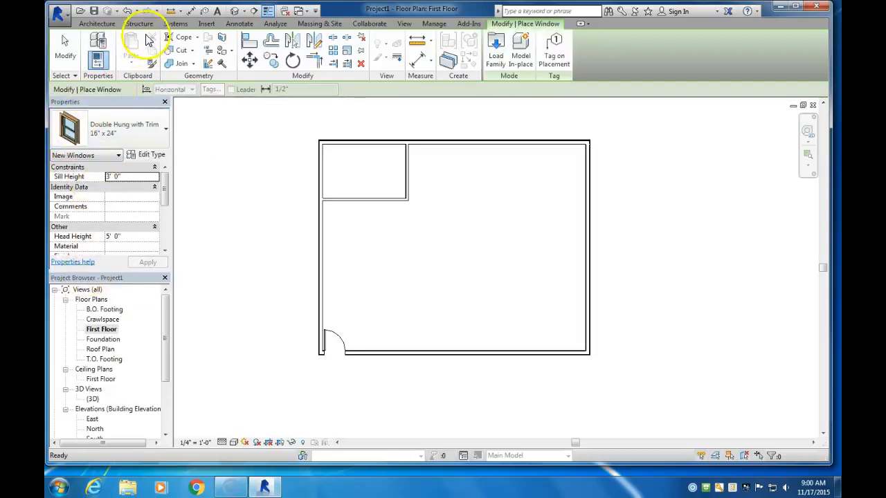
Switch to the Double Hung with Trim 16" x 72" type and place a window in the northwest room's west wall, 4' 1" from the north wall
{"action": "left_click", "coordinate": [101, 24]}
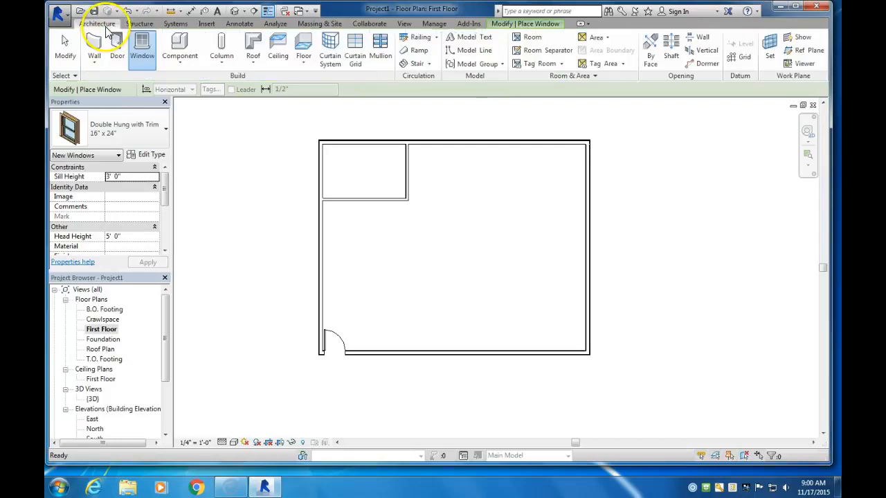
{"action": "left_click", "coordinate": [142, 136]}
{"action": "scroll", "coordinate": [121, 202], "scroll_direction": "up", "scroll_amount": 4}
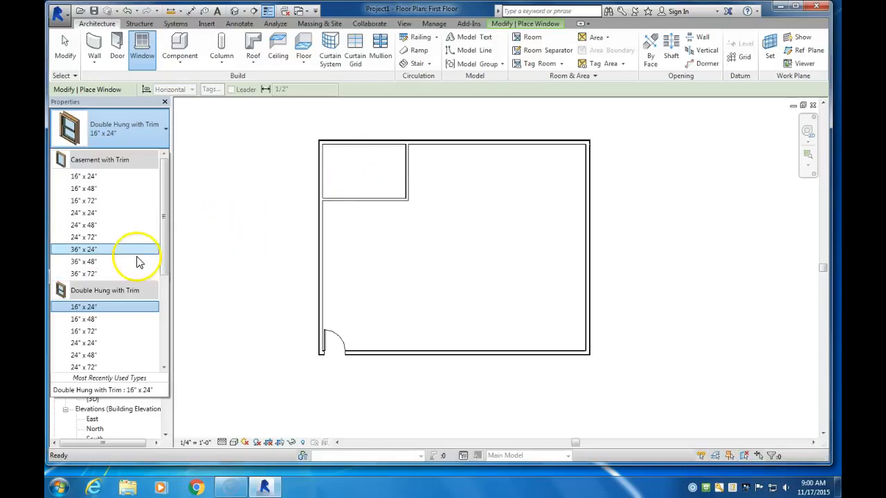
{"action": "mouse_move", "coordinate": [93, 324]}
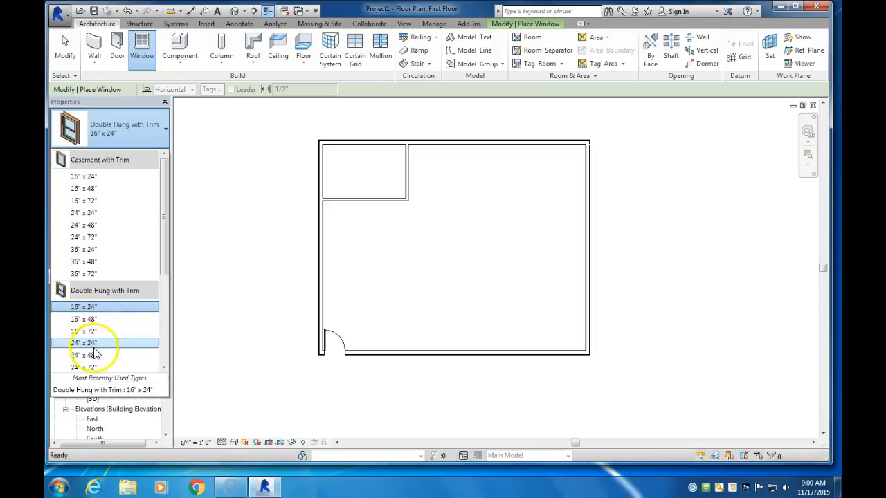
{"action": "left_click", "coordinate": [165, 368]}
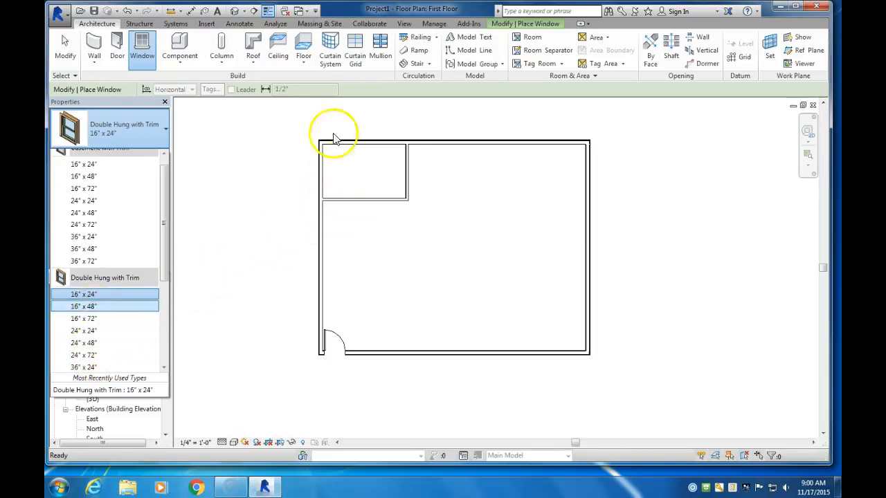
{"action": "left_click", "coordinate": [129, 321]}
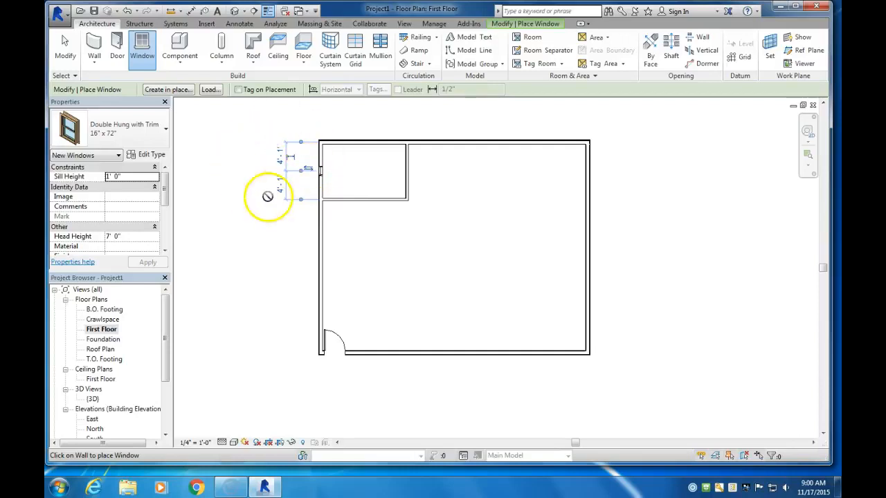
Open the West elevation, examine the placed window in the siding wall, and return to the First Floor plan
{"action": "middle_click_drag", "start_coordinate": [251, 325], "coordinate": [295, 279]}
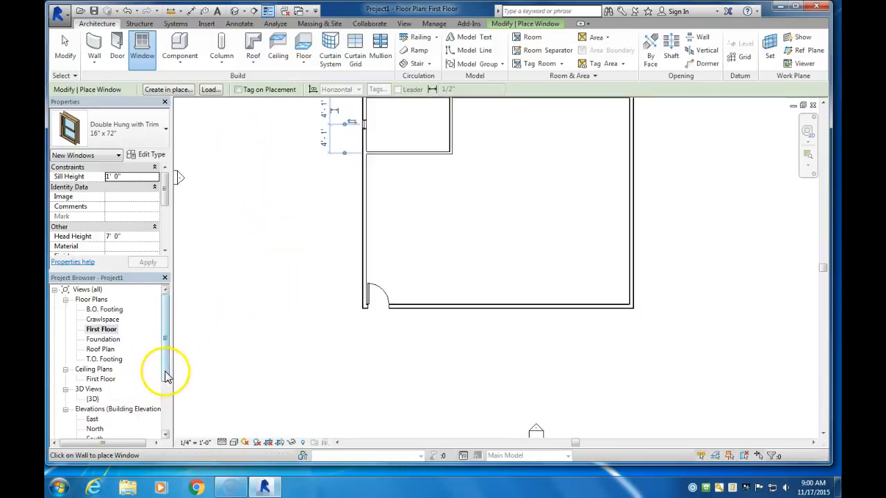
{"action": "left_click_drag", "start_coordinate": [166, 366], "coordinate": [166, 397]}
{"action": "double_click", "coordinate": [94, 398]}
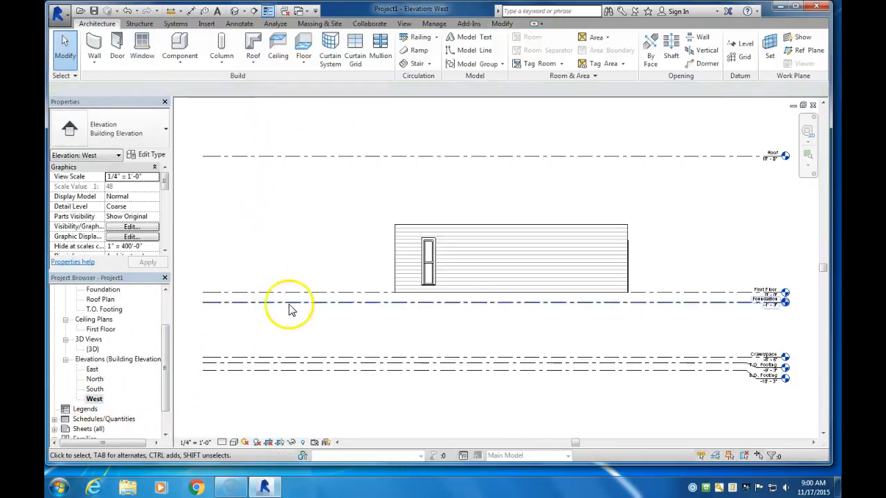
{"action": "scroll", "coordinate": [431, 273], "scroll_direction": "up", "scroll_amount": 4}
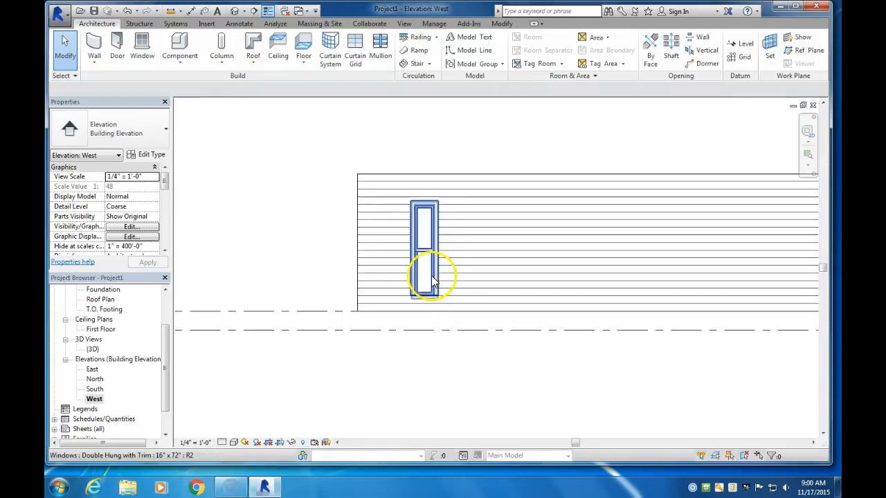
{"action": "scroll", "coordinate": [516, 262], "scroll_direction": "down", "scroll_amount": 3}
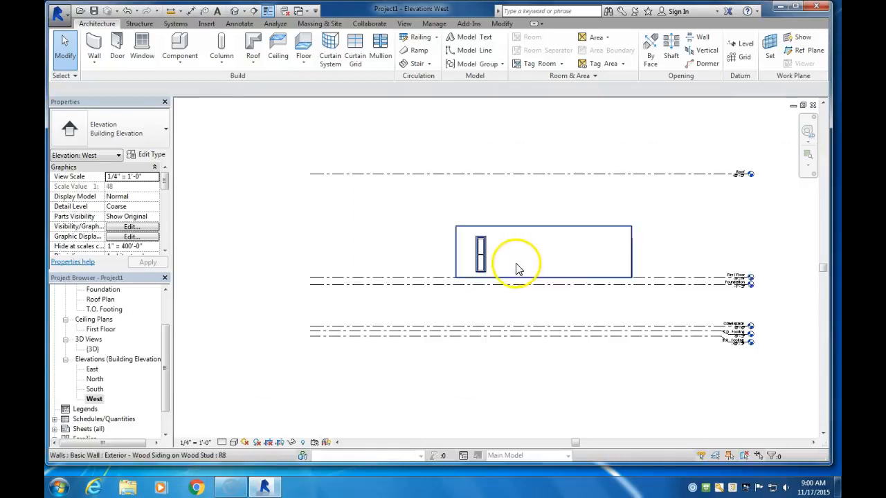
{"action": "scroll", "coordinate": [253, 306], "scroll_direction": "down", "scroll_amount": 1}
{"action": "scroll", "coordinate": [159, 326], "scroll_direction": "up", "scroll_amount": 2}
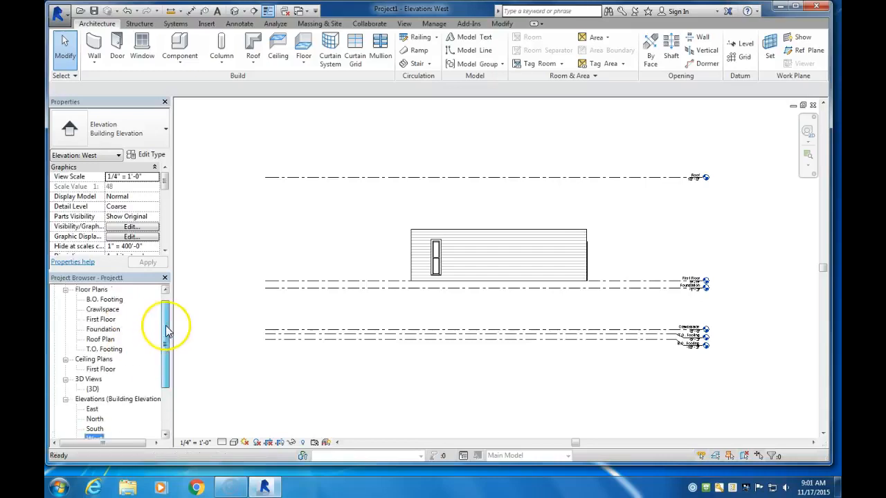
{"action": "left_click", "coordinate": [98, 330]}
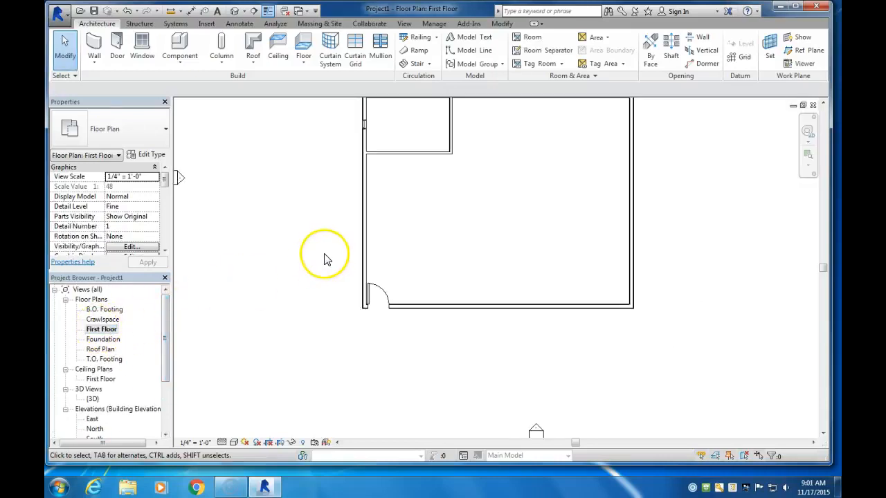